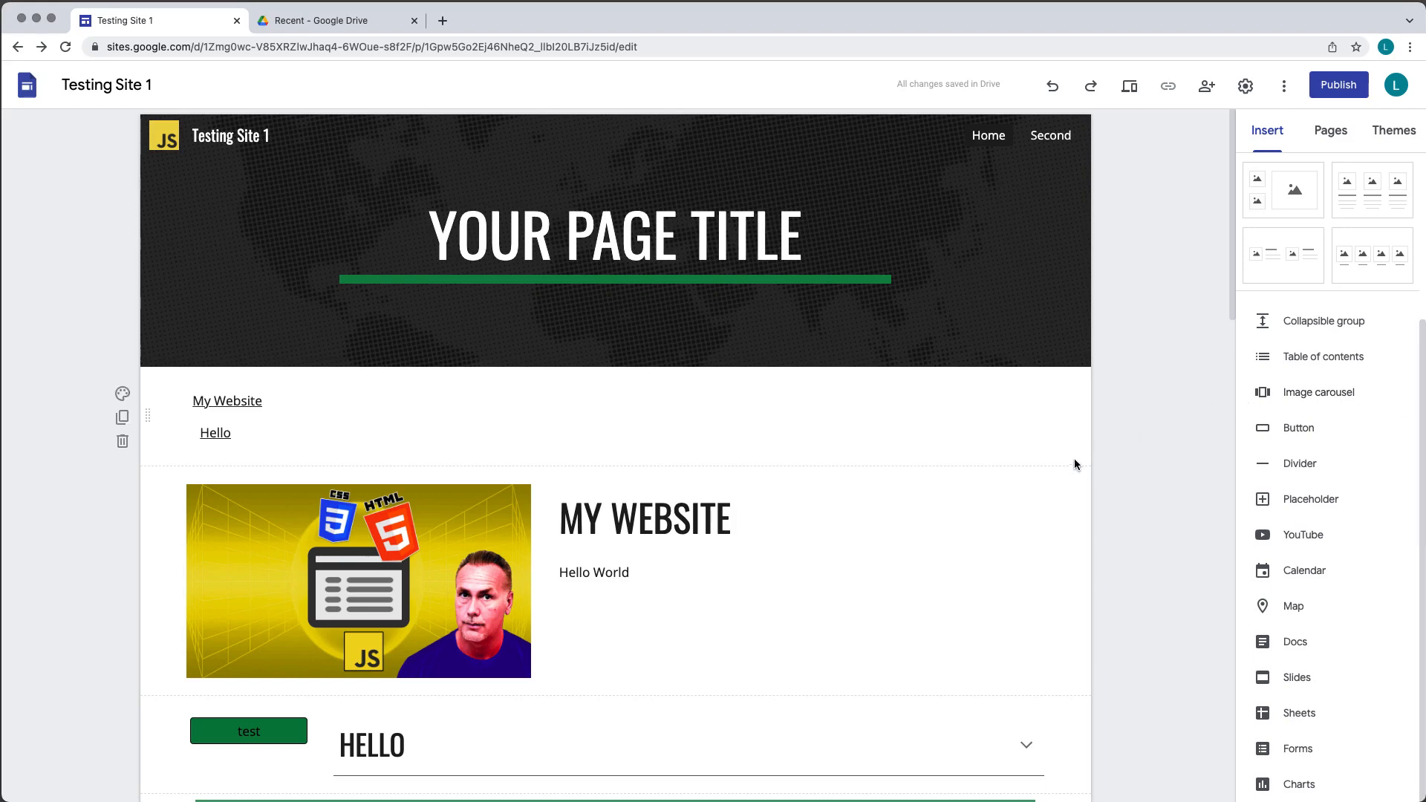
- Insert a collapsible group below the image section and toggle its collapsible option off and back on
{"action": "scroll", "coordinate": [872, 538], "scroll_direction": "down", "scroll_amount": 5}
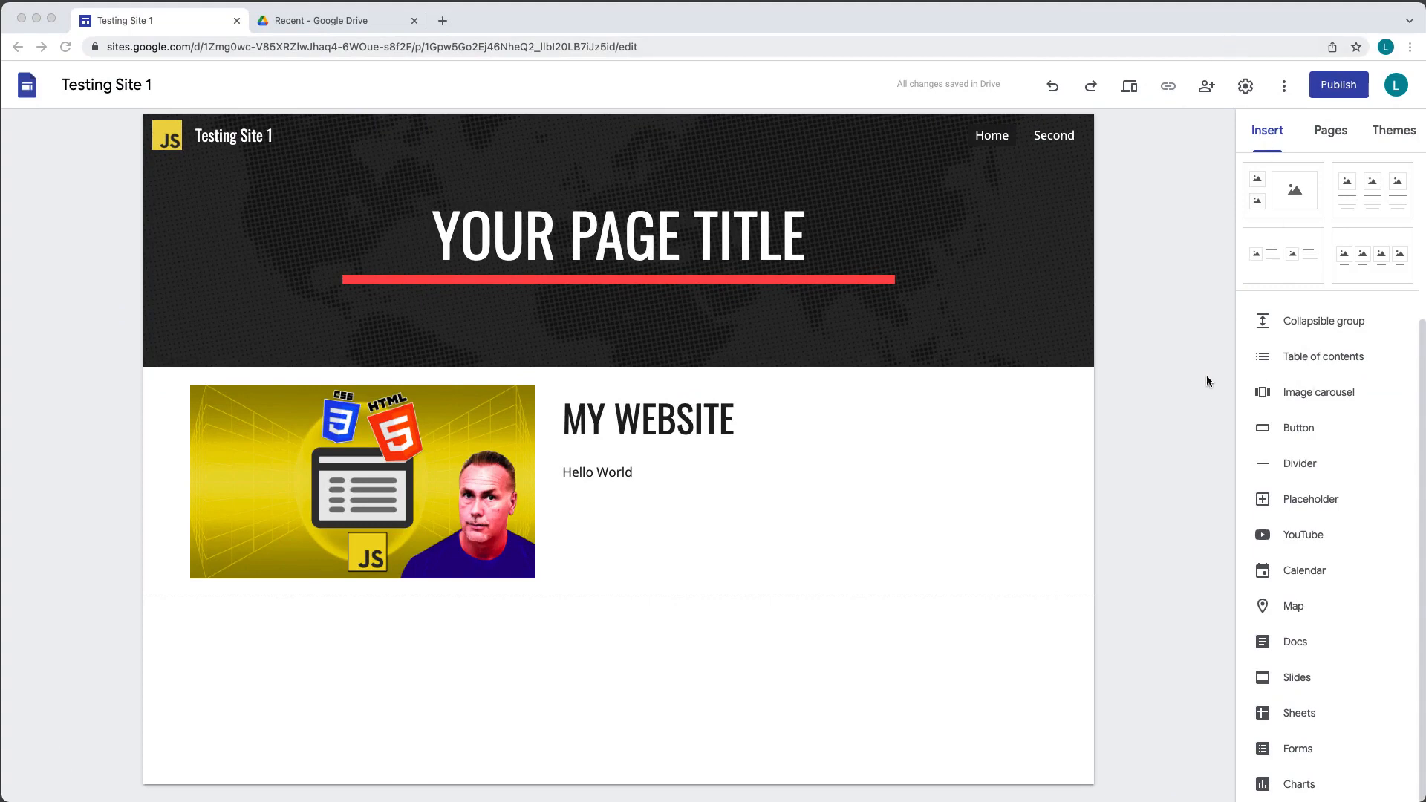
{"action": "left_click", "coordinate": [1316, 326]}
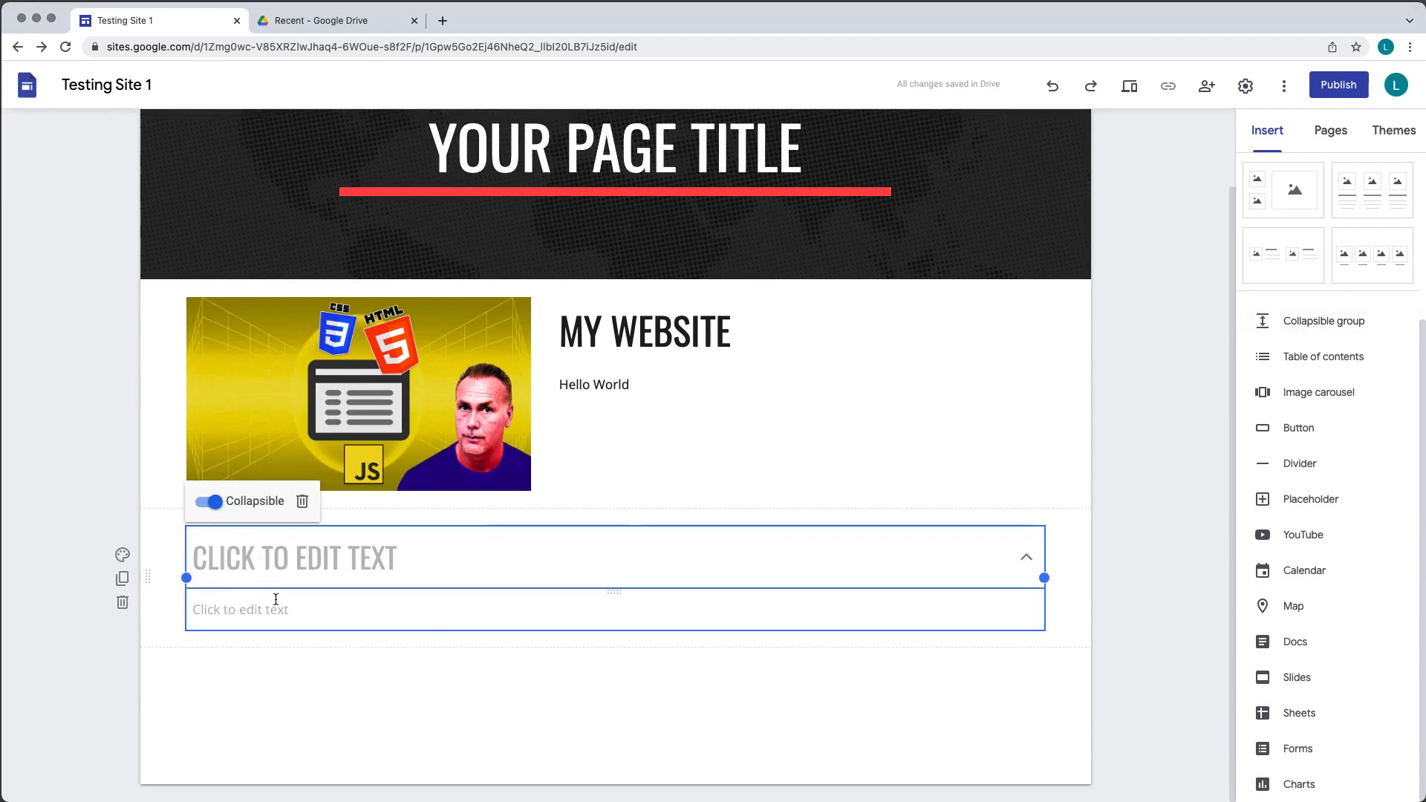
{"action": "left_click", "coordinate": [210, 503]}
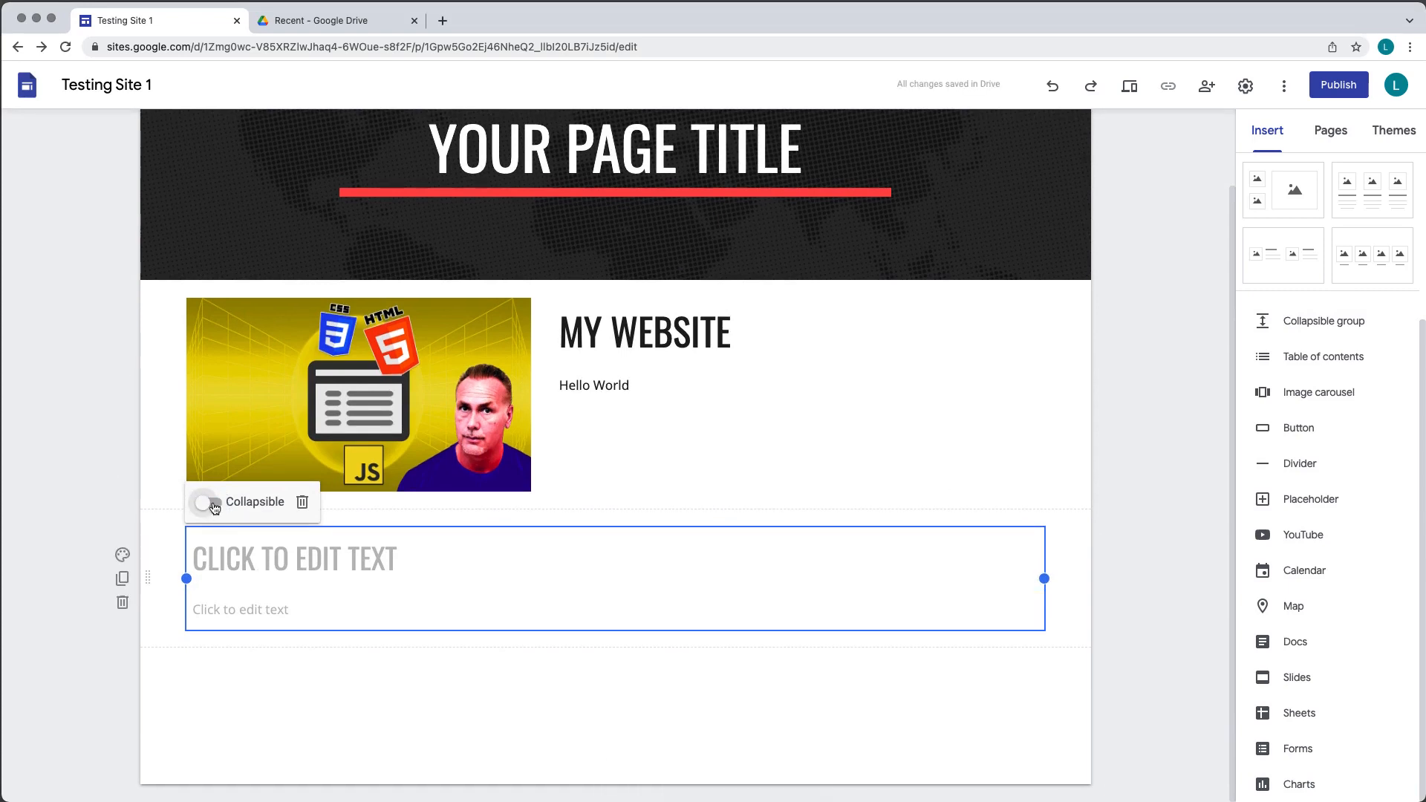
{"action": "left_click", "coordinate": [207, 503]}
- Enter HELLO as the collapsible group's heading and World as its body text
{"action": "left_click", "coordinate": [254, 565]}
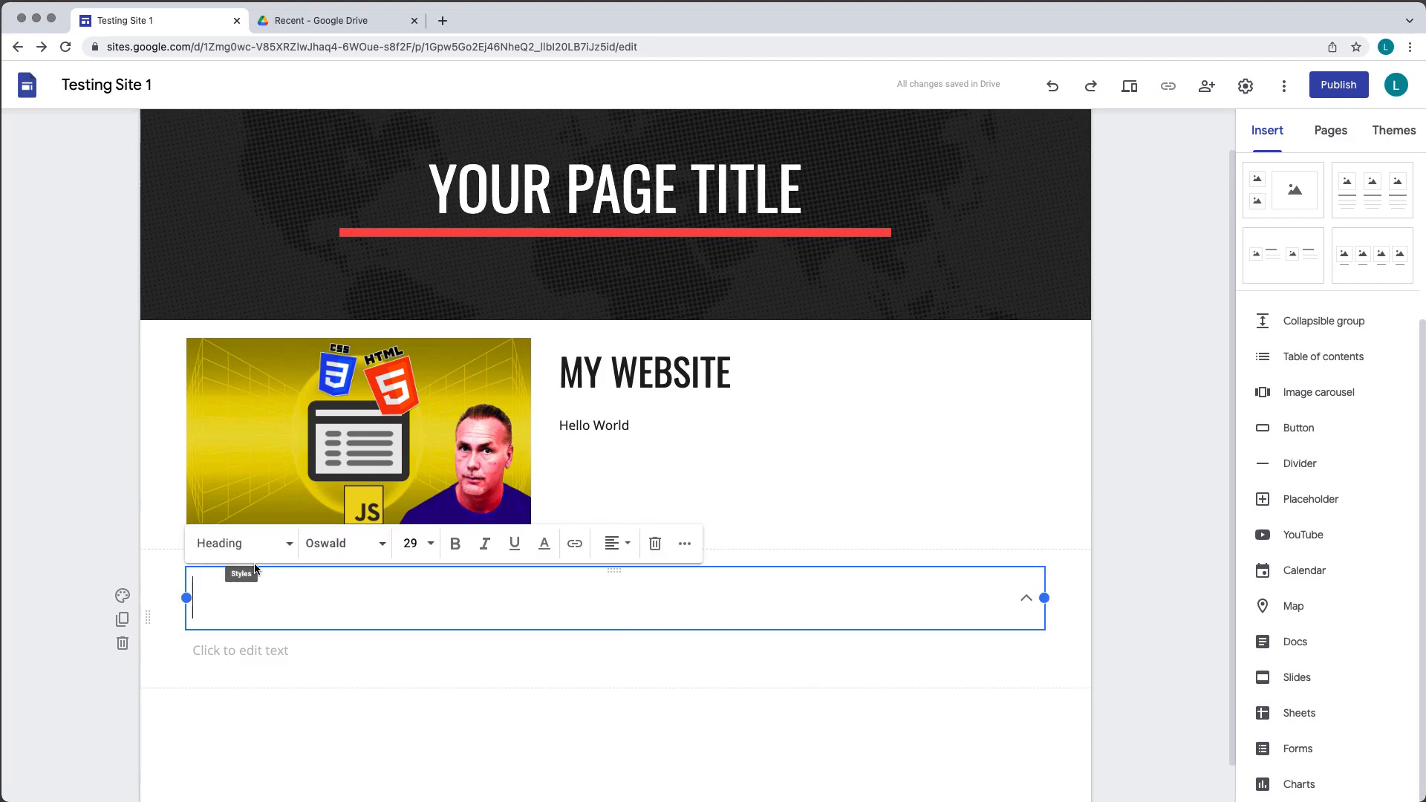
{"action": "type", "text": "HELLO"}
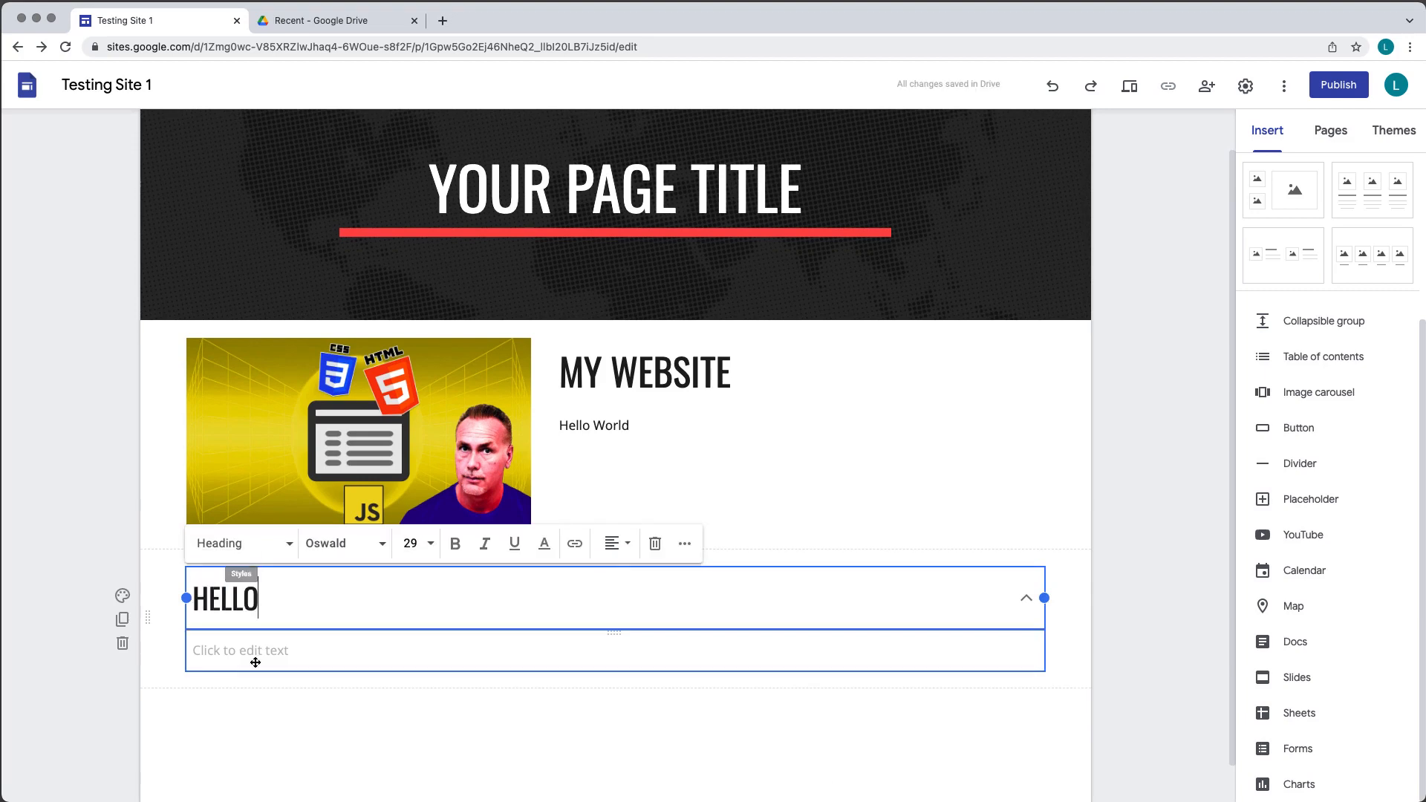
{"action": "left_click", "coordinate": [255, 654]}
{"action": "type", "text": "World"}
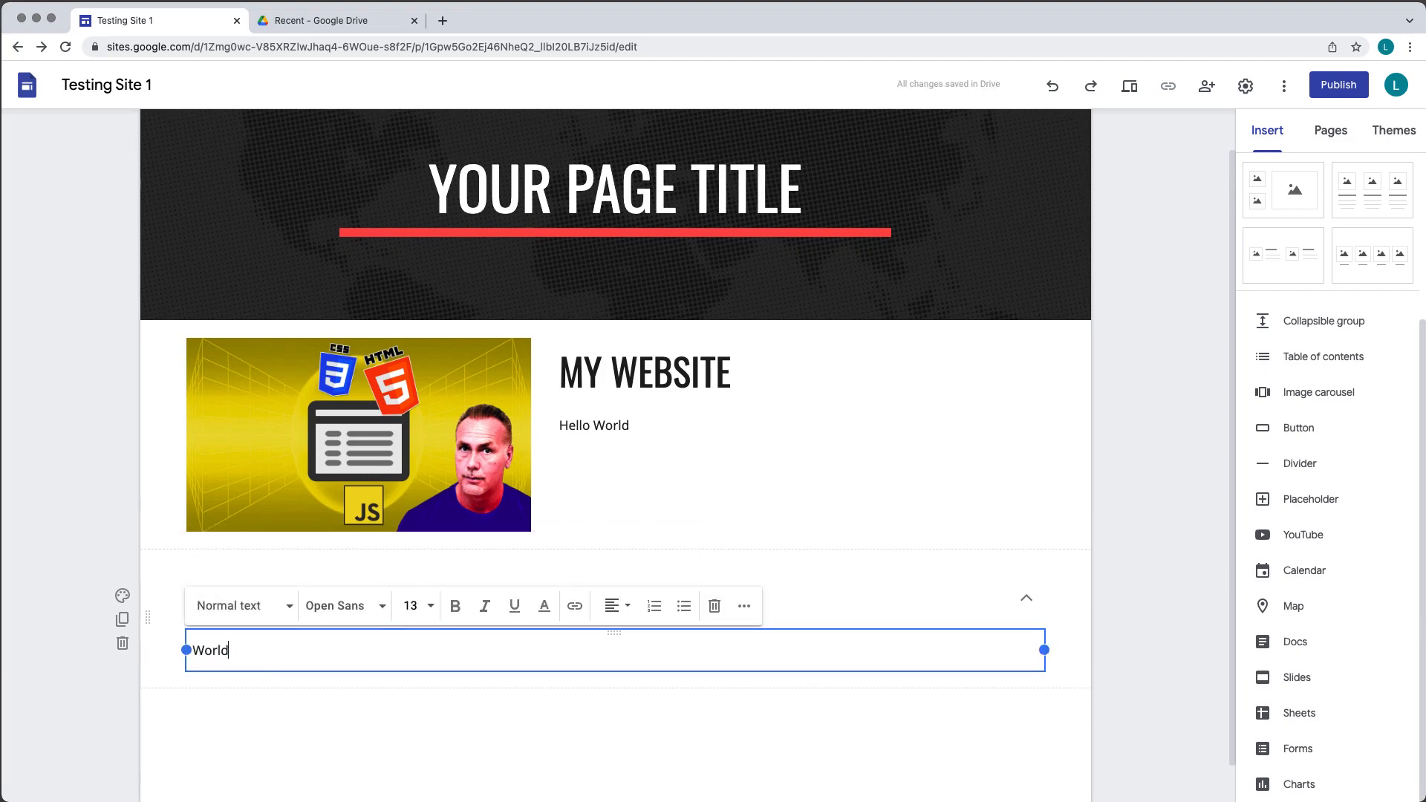
{"action": "left_click", "coordinate": [710, 586]}
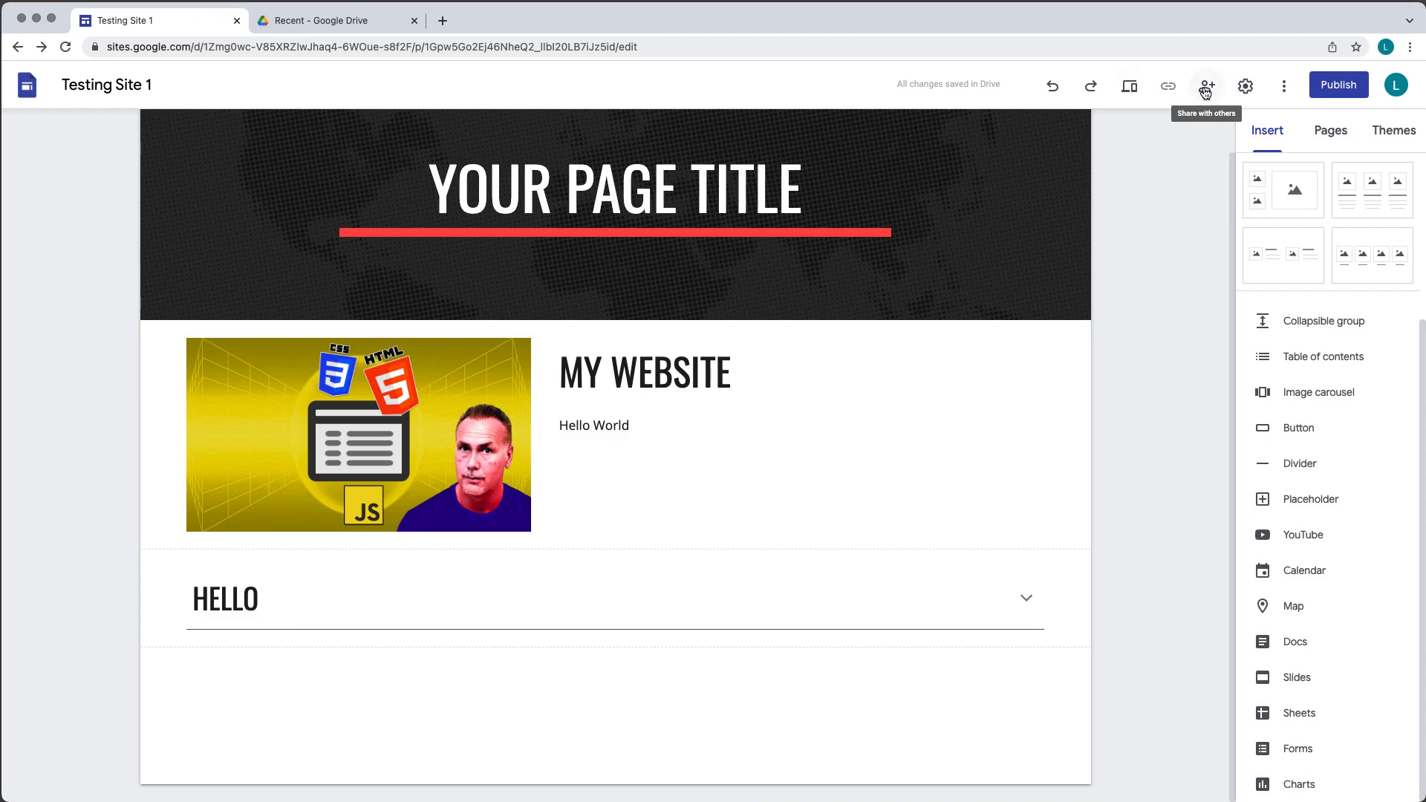
- Preview the site and expand and collapse the HELLO section, then exit the preview
{"action": "left_click", "coordinate": [1130, 87]}
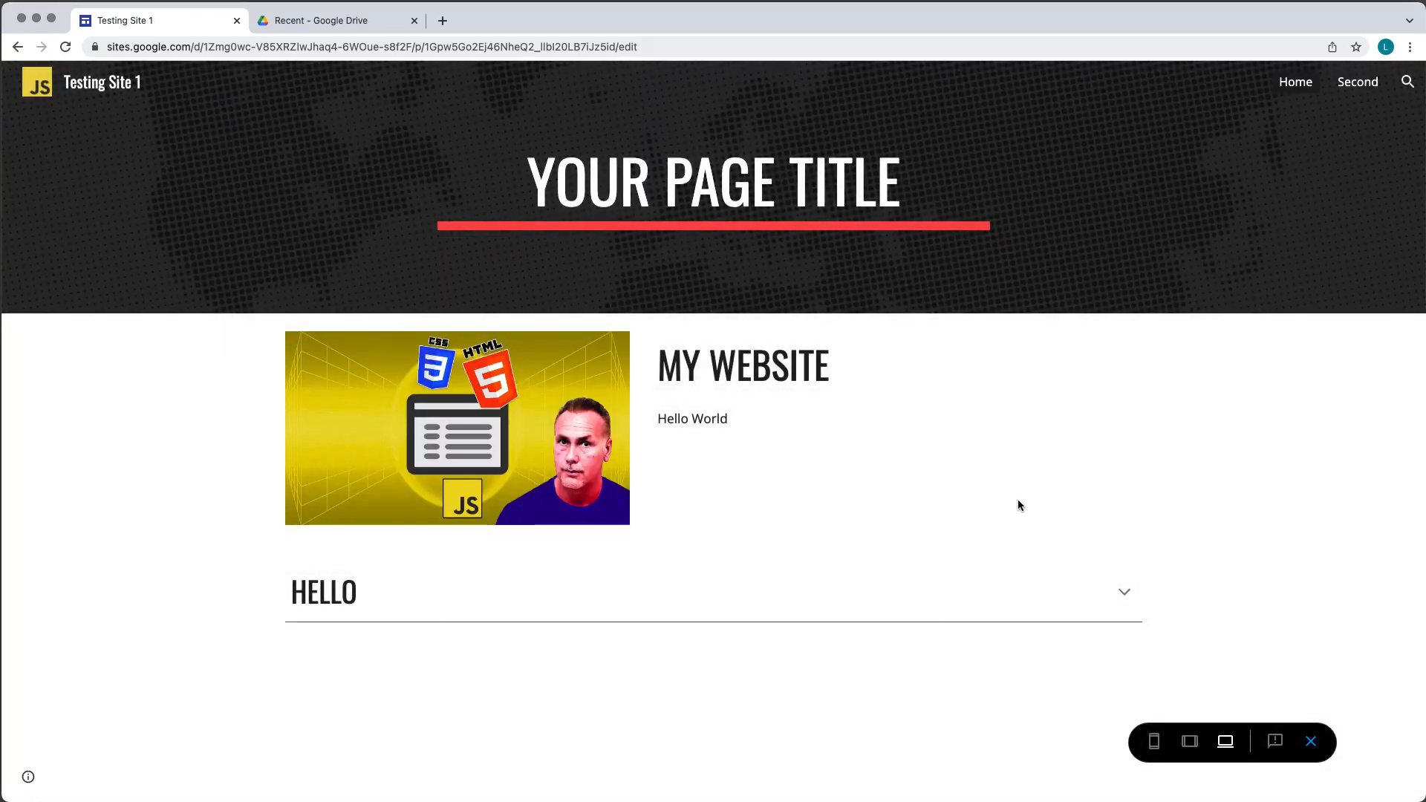
{"action": "left_click", "coordinate": [1123, 597]}
{"action": "left_click_drag", "start_coordinate": [337, 642], "coordinate": [265, 628]}
{"action": "left_click", "coordinate": [281, 640]}
{"action": "left_click", "coordinate": [1123, 594]}
{"action": "left_click", "coordinate": [1311, 742]}
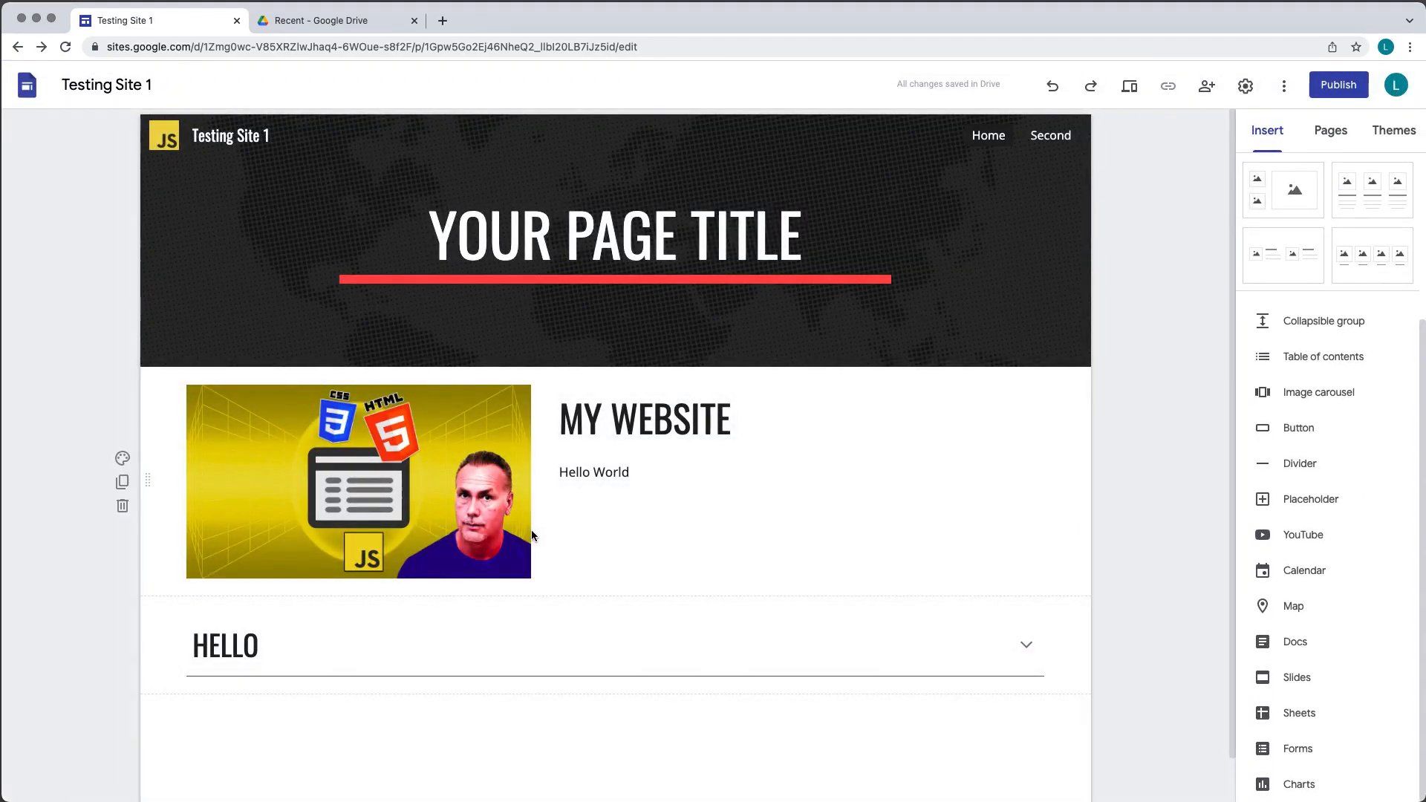
- Insert a table of contents above the image section
{"action": "scroll", "coordinate": [587, 527], "scroll_direction": "down", "scroll_amount": 1}
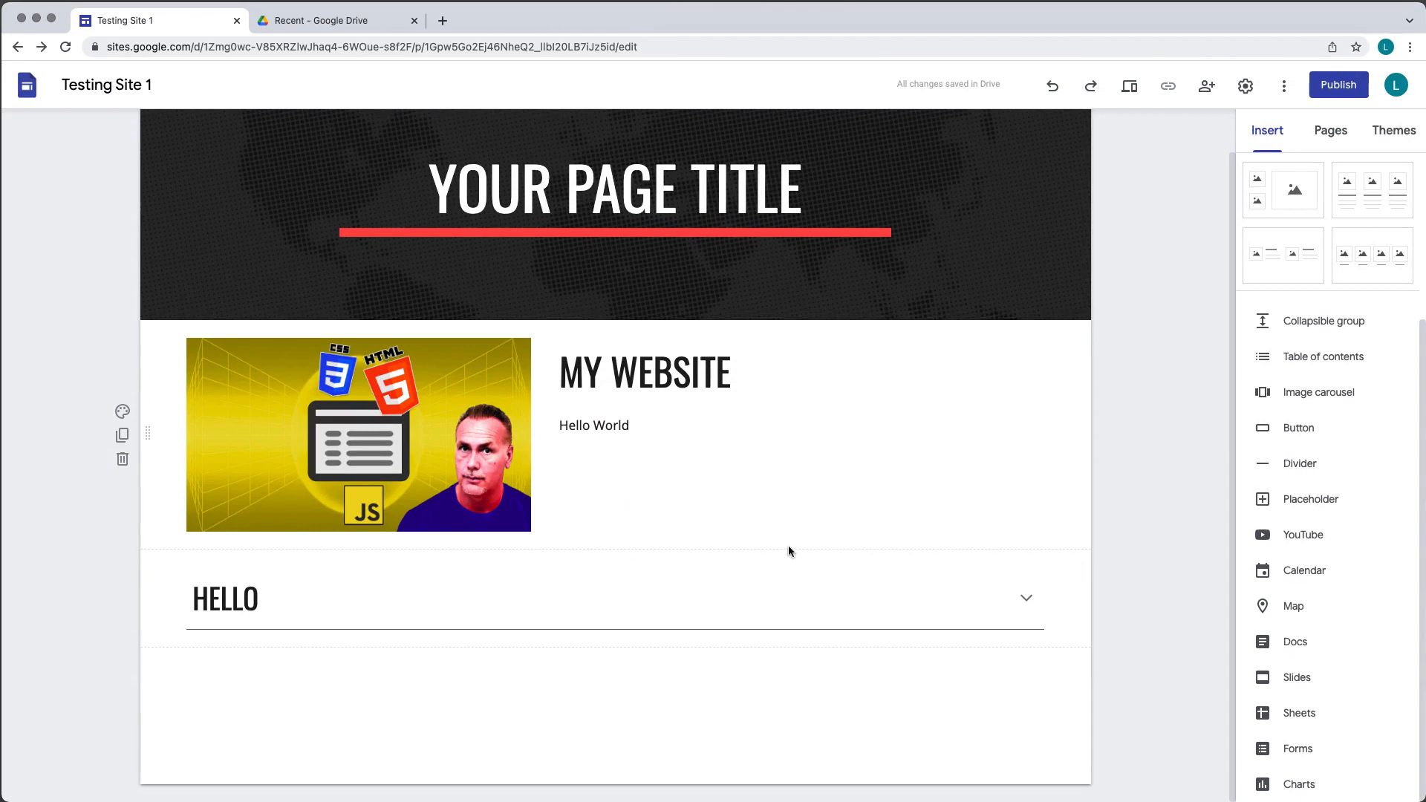
{"action": "left_click", "coordinate": [1306, 360]}
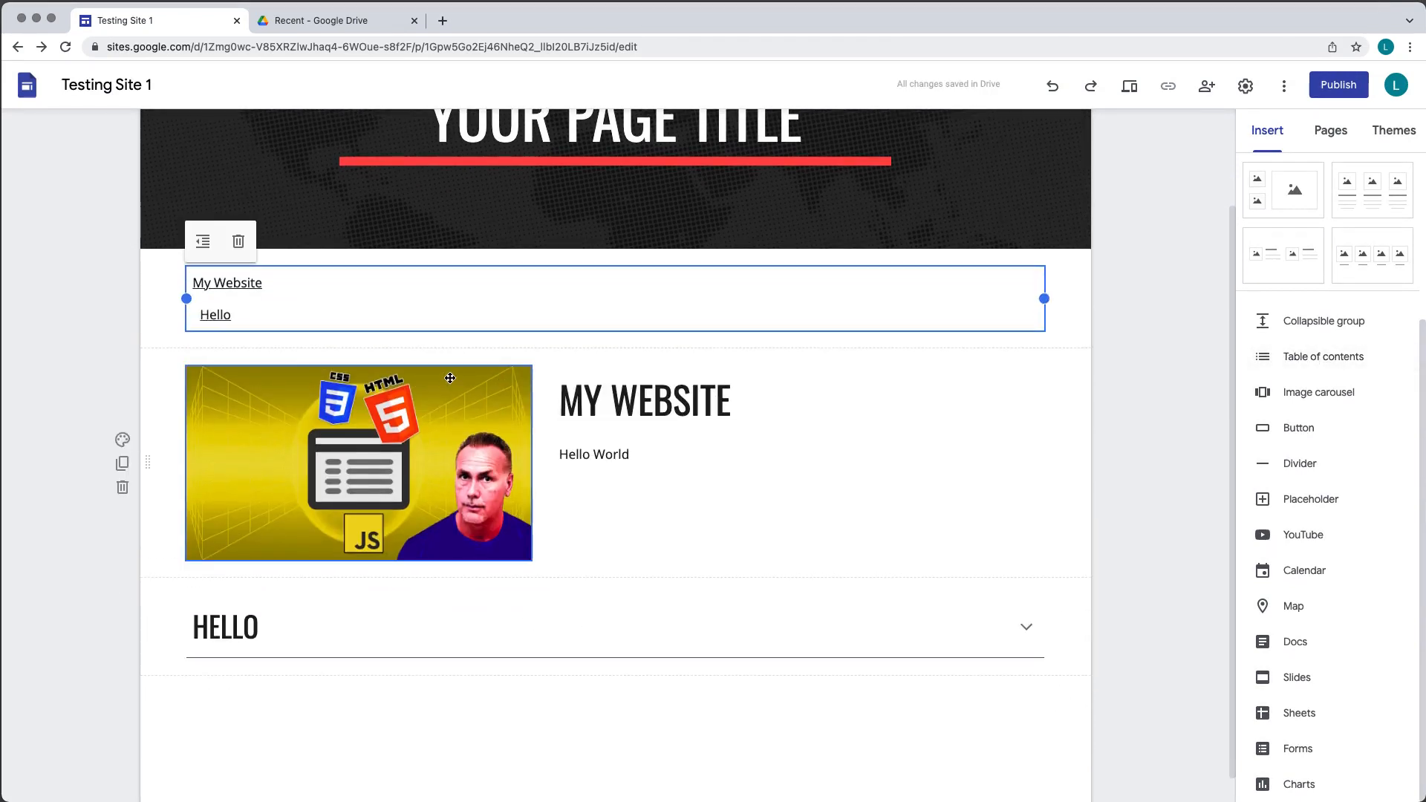
{"action": "scroll", "coordinate": [506, 456], "scroll_direction": "up", "scroll_amount": 3}
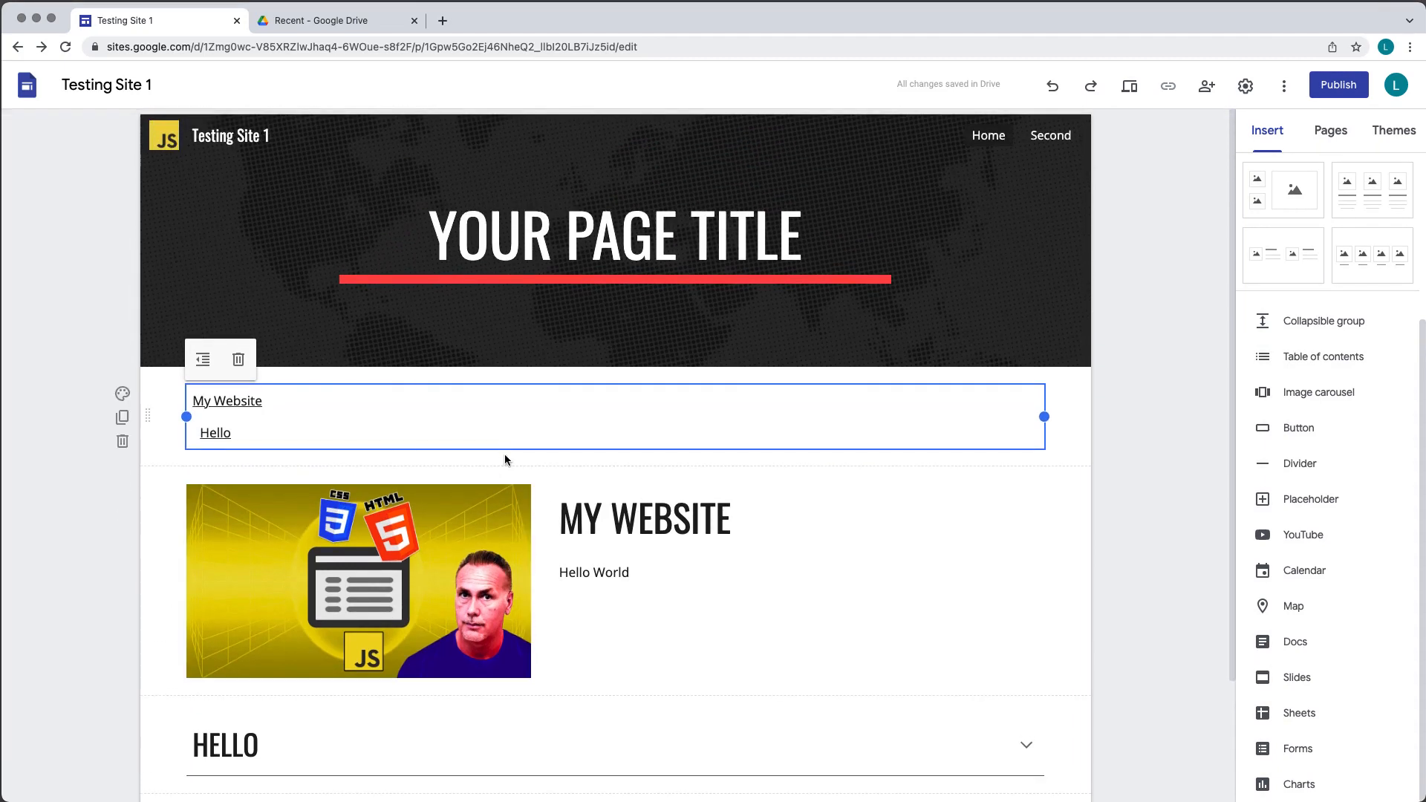
{"action": "left_click", "coordinate": [663, 534]}
{"action": "left_click", "coordinate": [280, 743]}
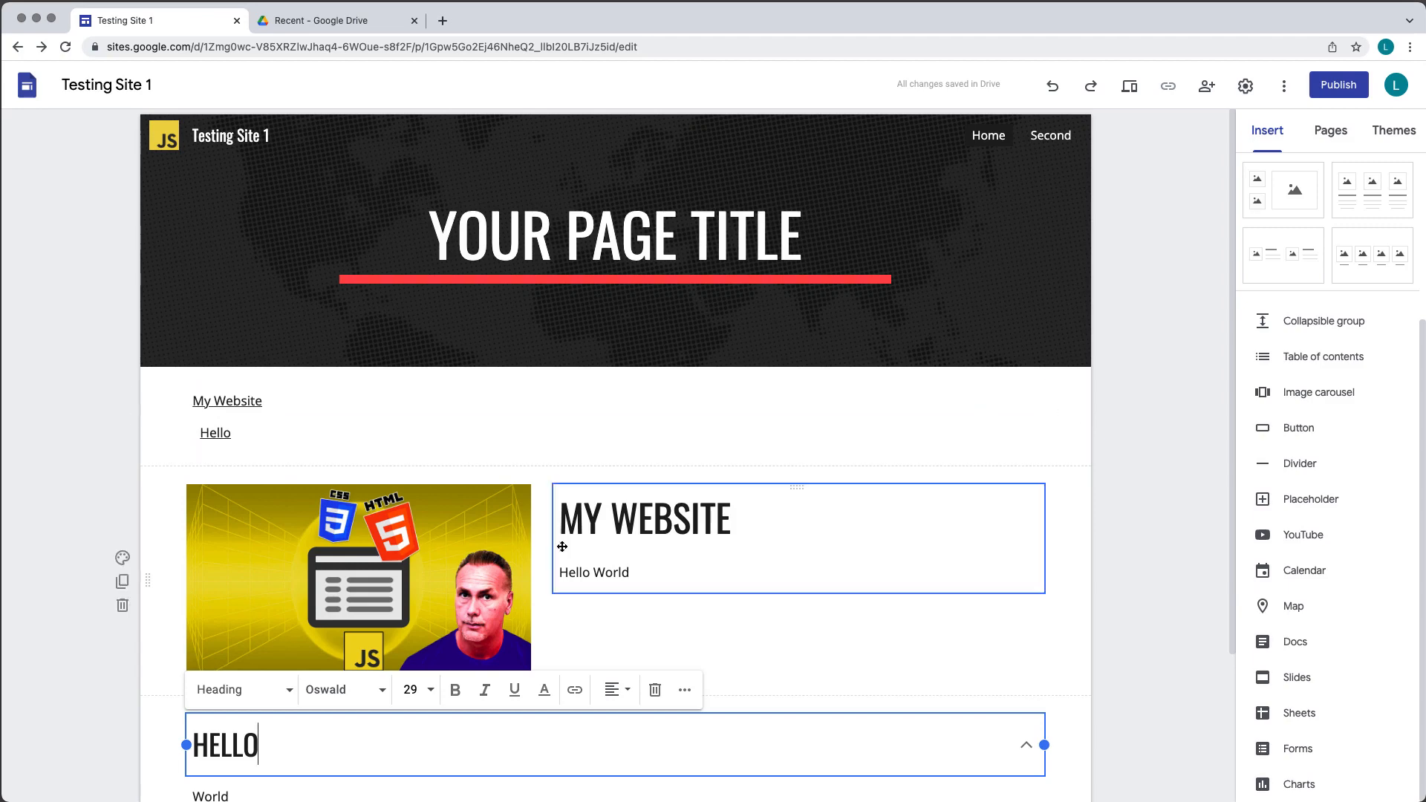
- Insert an image carousel with form3s4.png, forms4.png and forms4.jpg selected from Drive
{"action": "left_click", "coordinate": [1332, 401]}
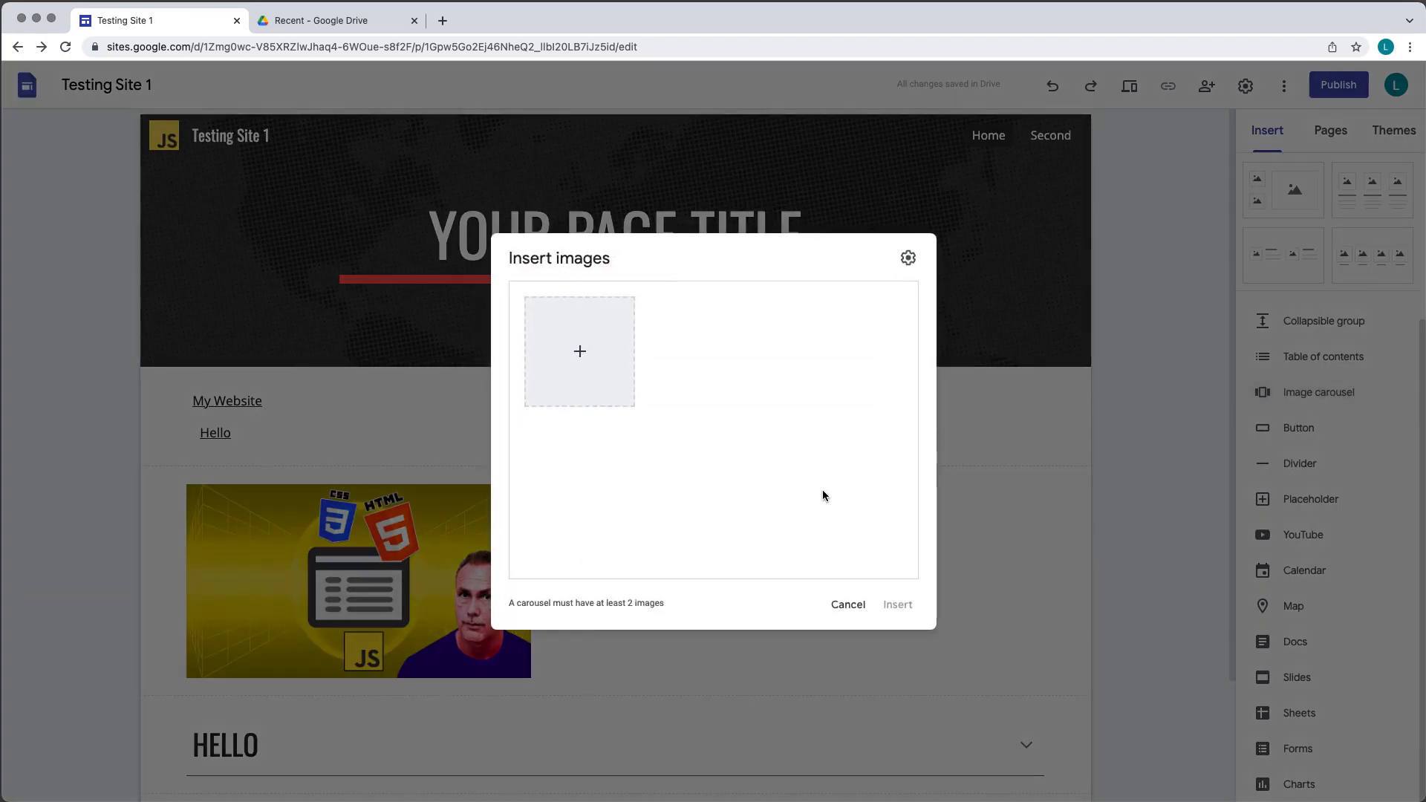
{"action": "left_click", "coordinate": [580, 351]}
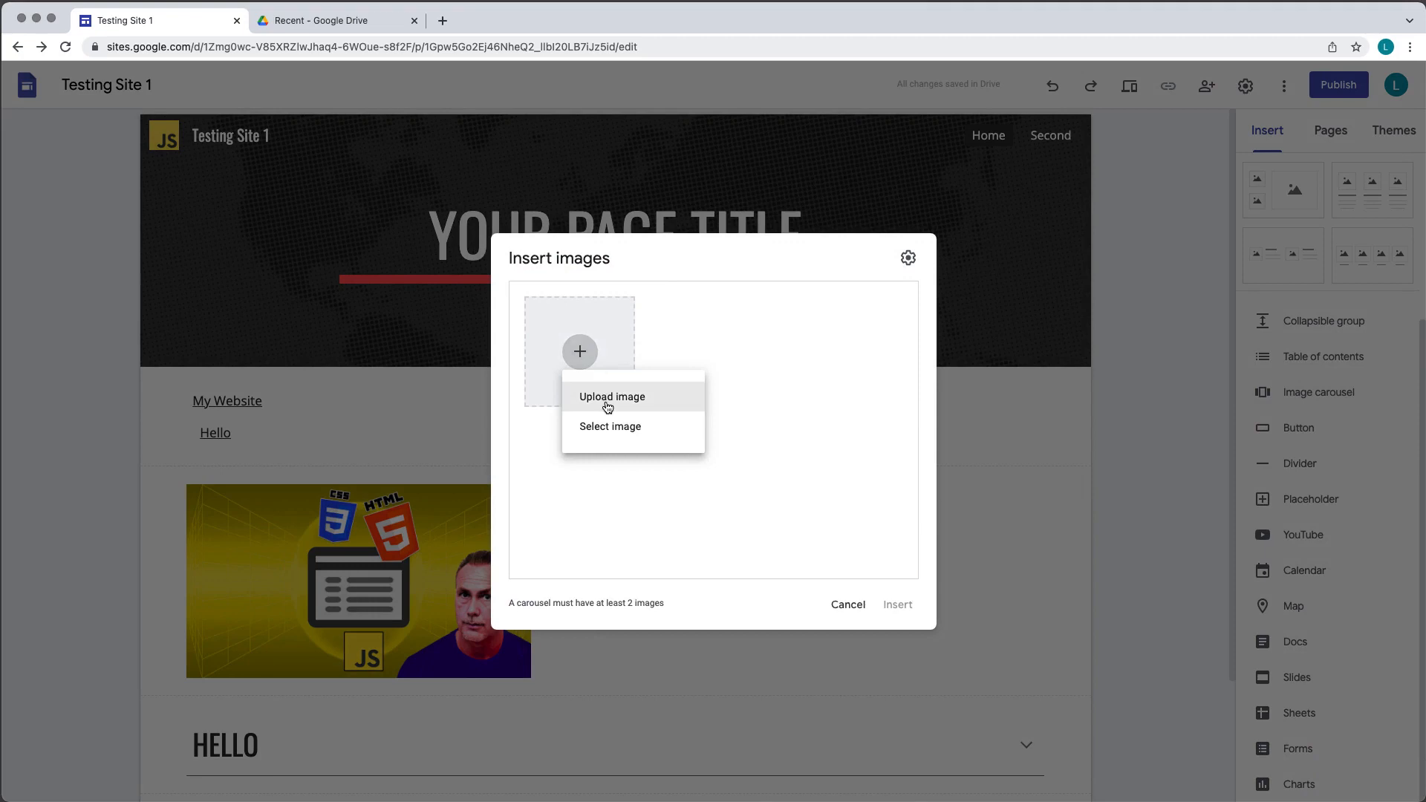
{"action": "left_click", "coordinate": [611, 426]}
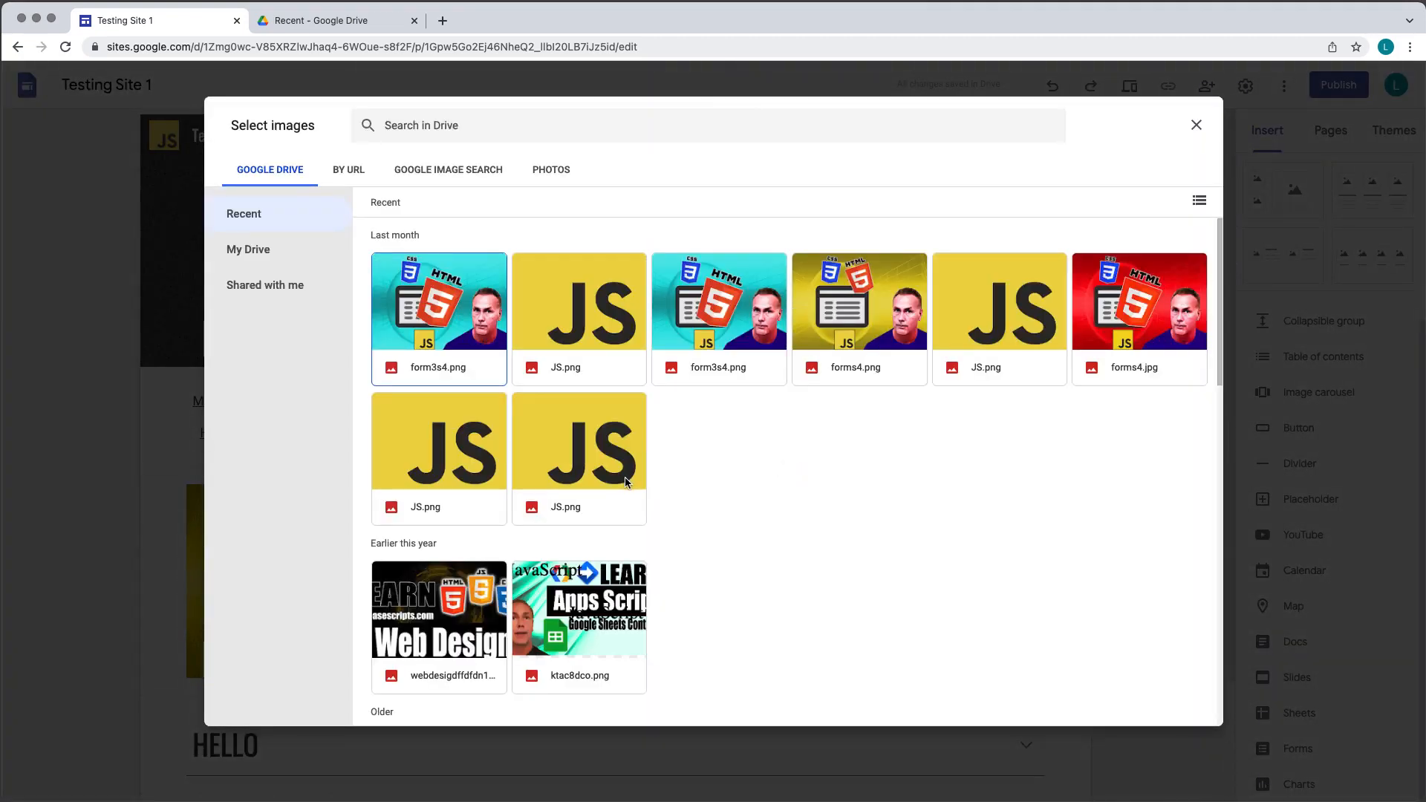
{"action": "left_click", "coordinate": [435, 327]}
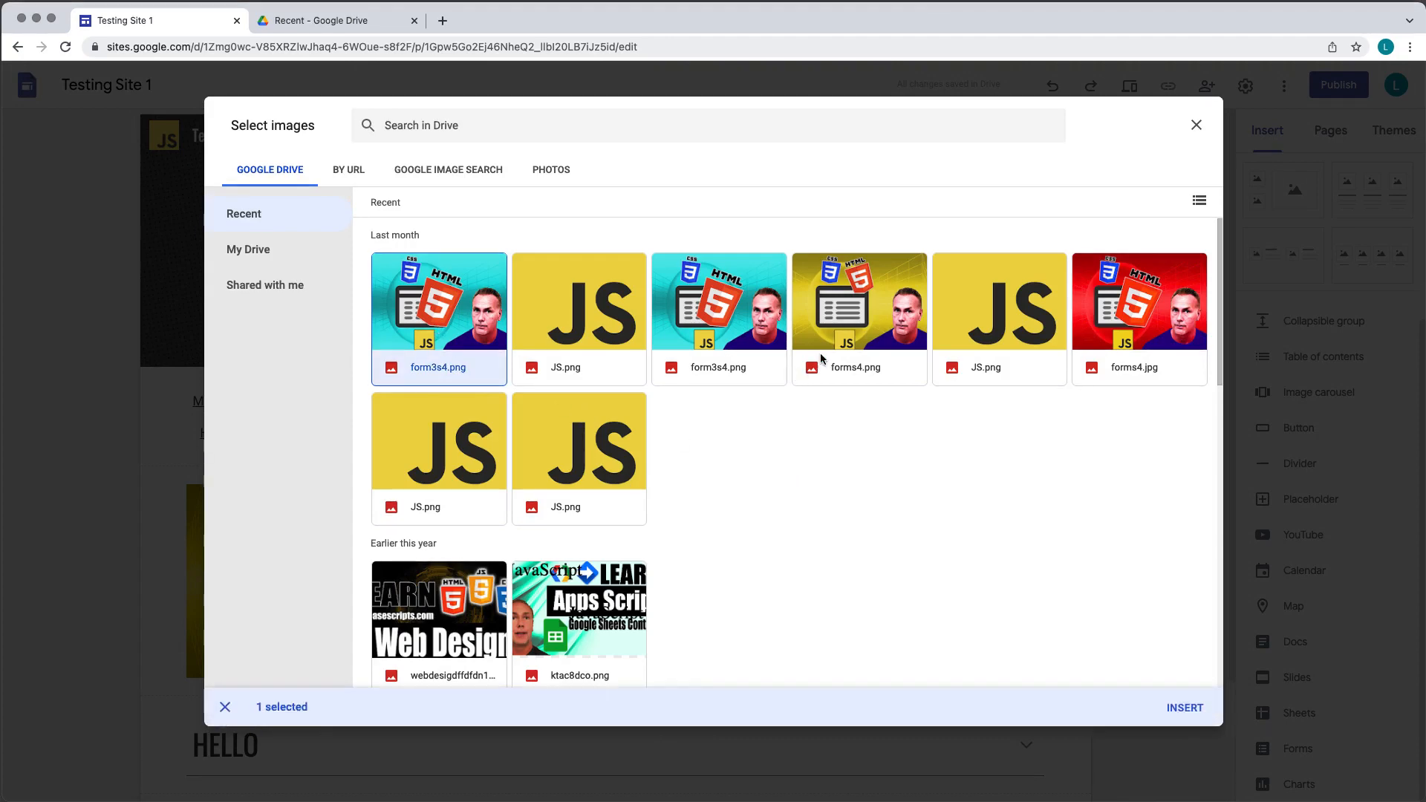
{"action": "left_click", "coordinate": [833, 324]}
{"action": "left_click", "coordinate": [1122, 297]}
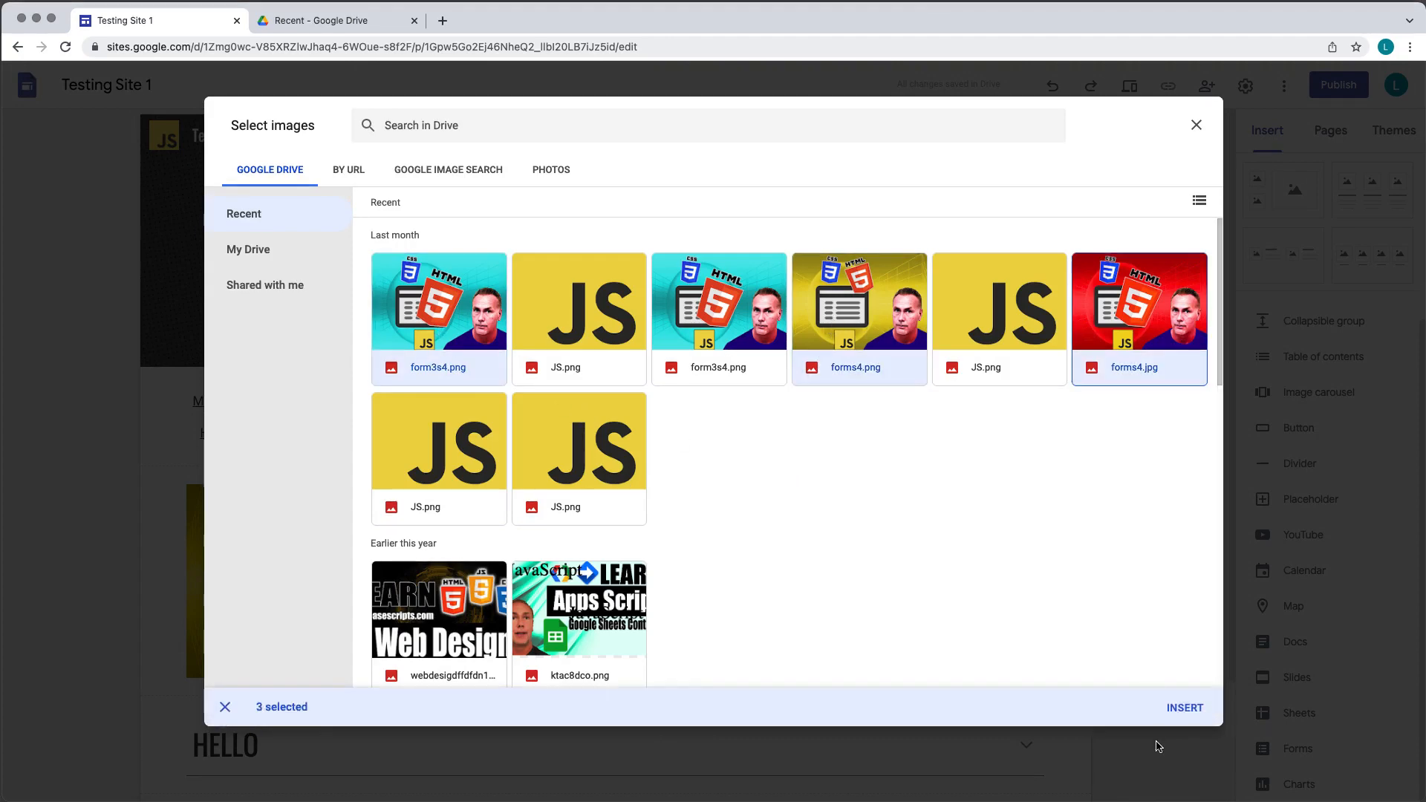
{"action": "left_click", "coordinate": [1185, 708]}
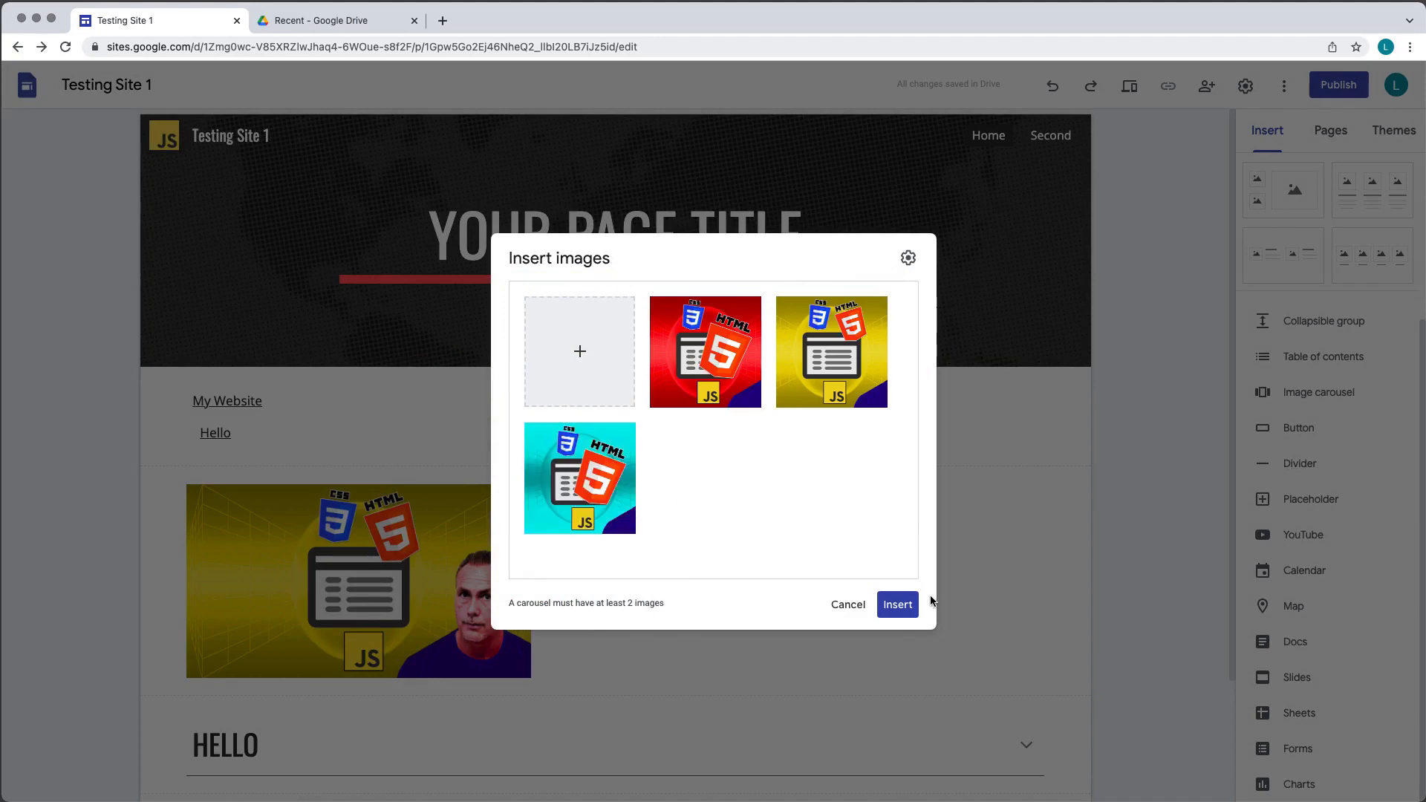
{"action": "left_click", "coordinate": [903, 603]}
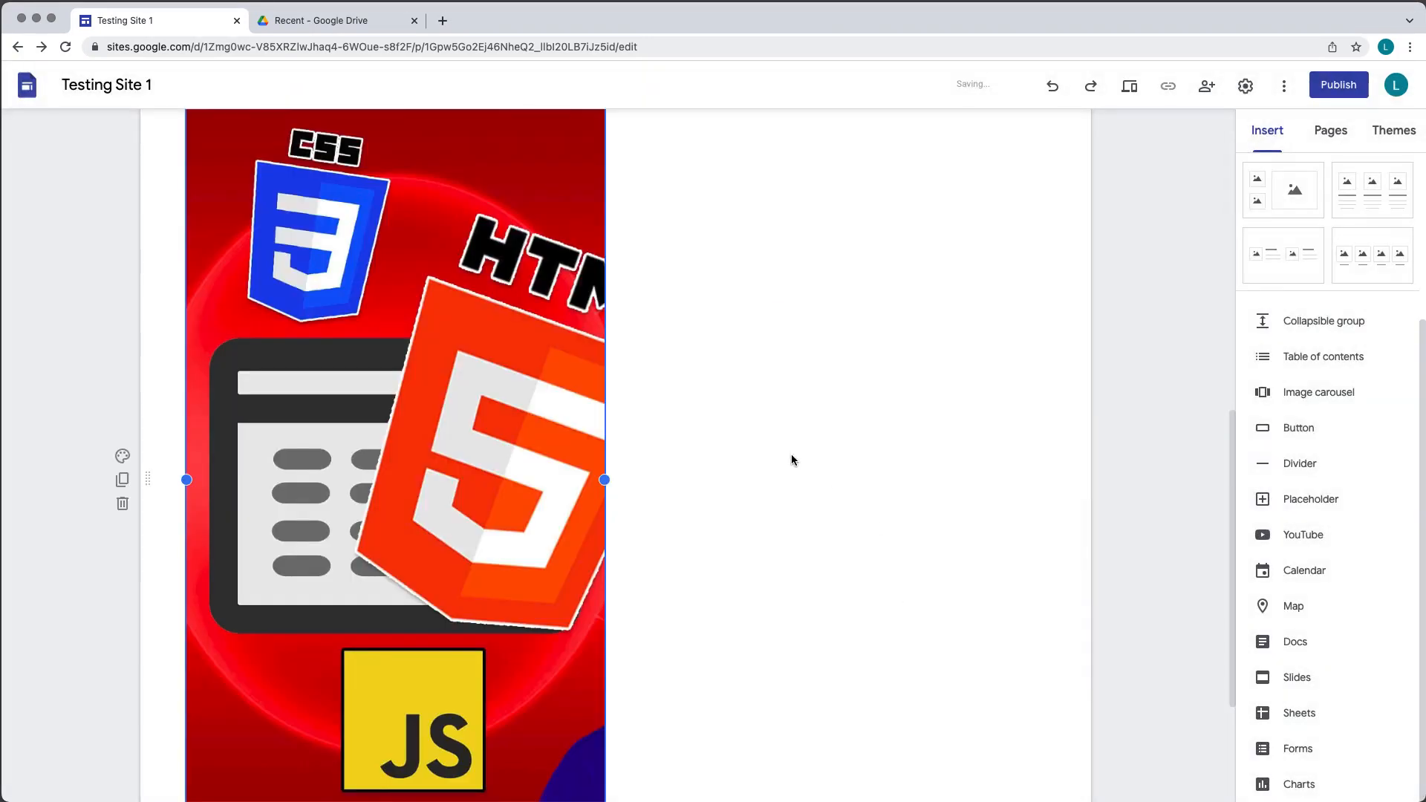
- Preview the site and cycle through the carousel images, then exit the preview
{"action": "scroll", "coordinate": [791, 455], "scroll_direction": "up", "scroll_amount": 5}
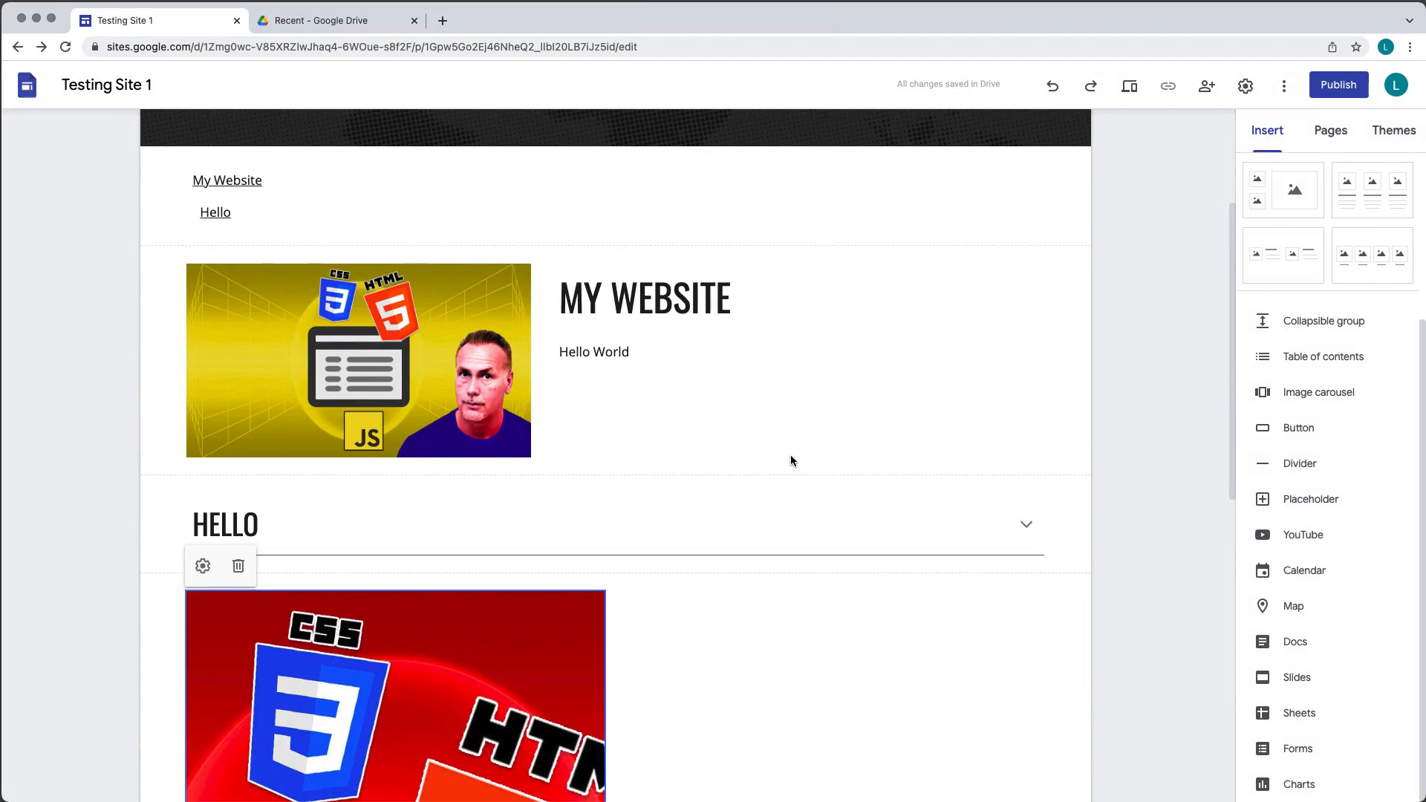
{"action": "left_click", "coordinate": [1128, 89]}
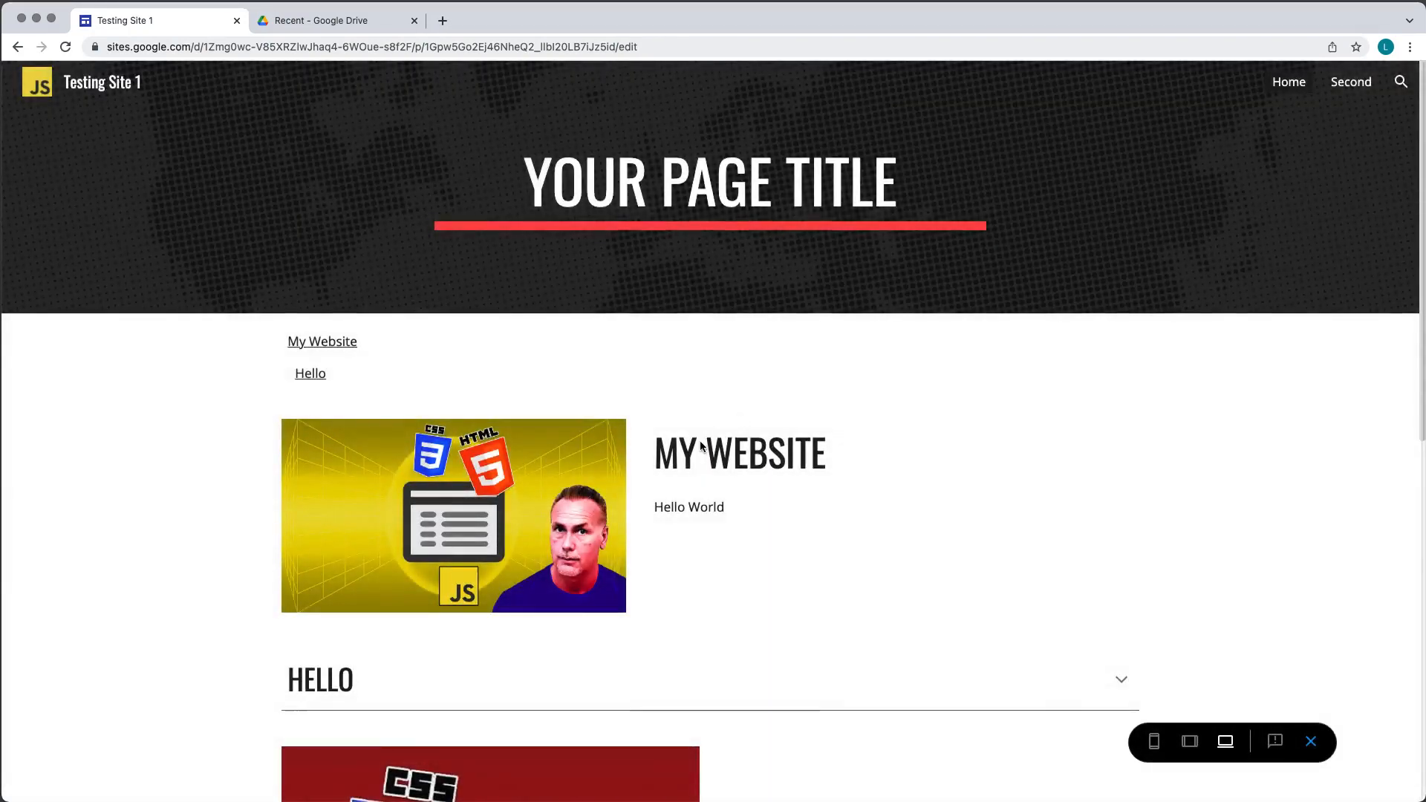
{"action": "scroll", "coordinate": [700, 446], "scroll_direction": "down", "scroll_amount": 8}
{"action": "left_click", "coordinate": [675, 373]}
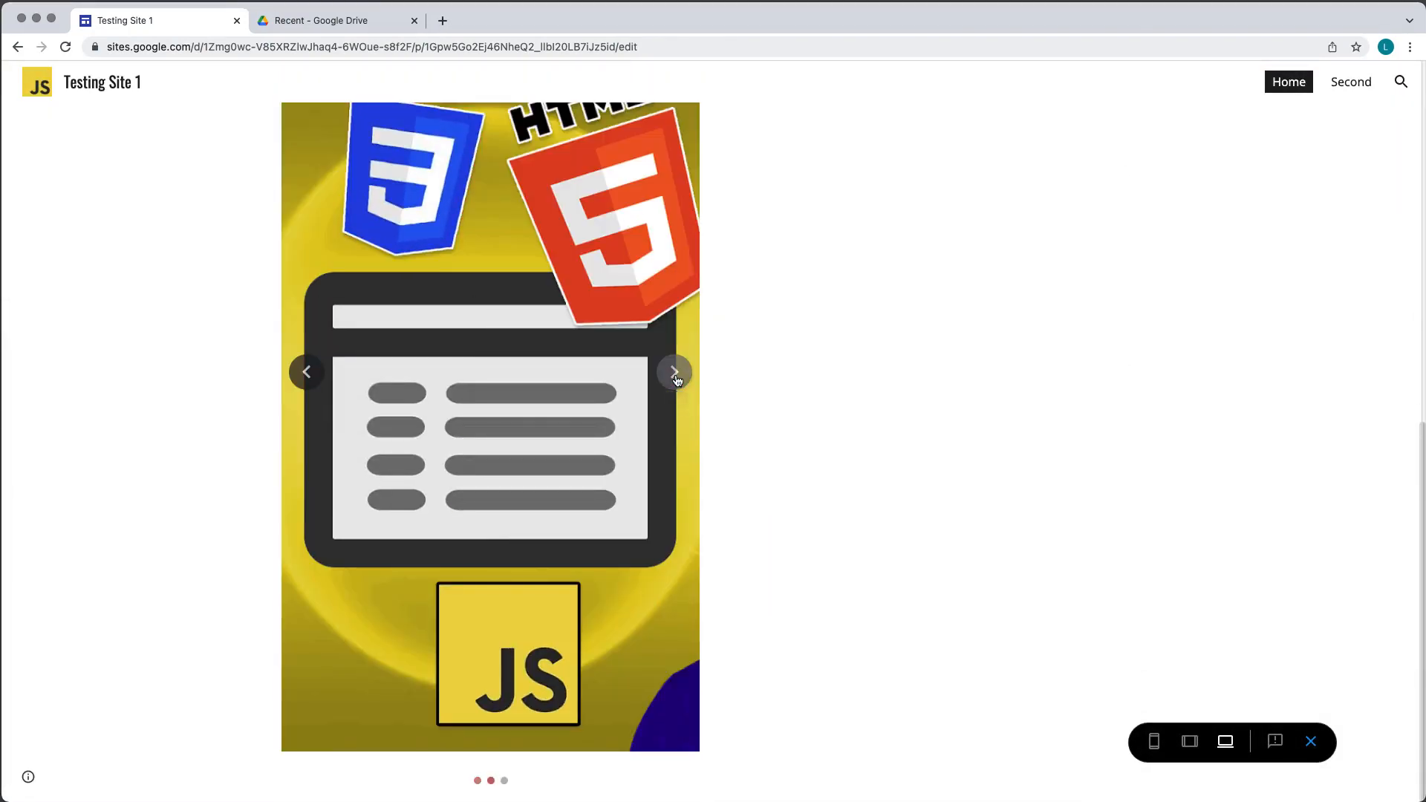
{"action": "left_click", "coordinate": [674, 373]}
{"action": "left_click", "coordinate": [675, 373]}
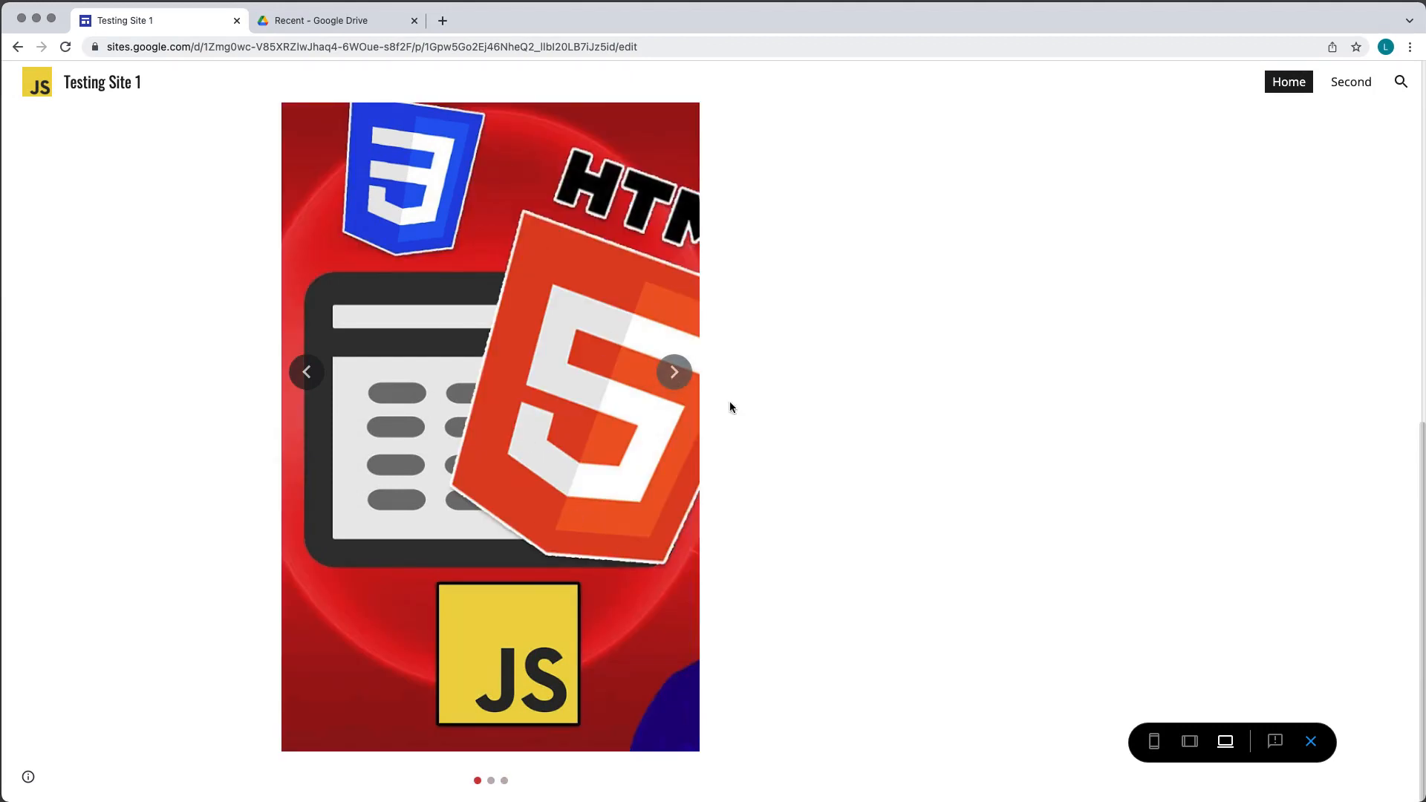
{"action": "left_click", "coordinate": [674, 372]}
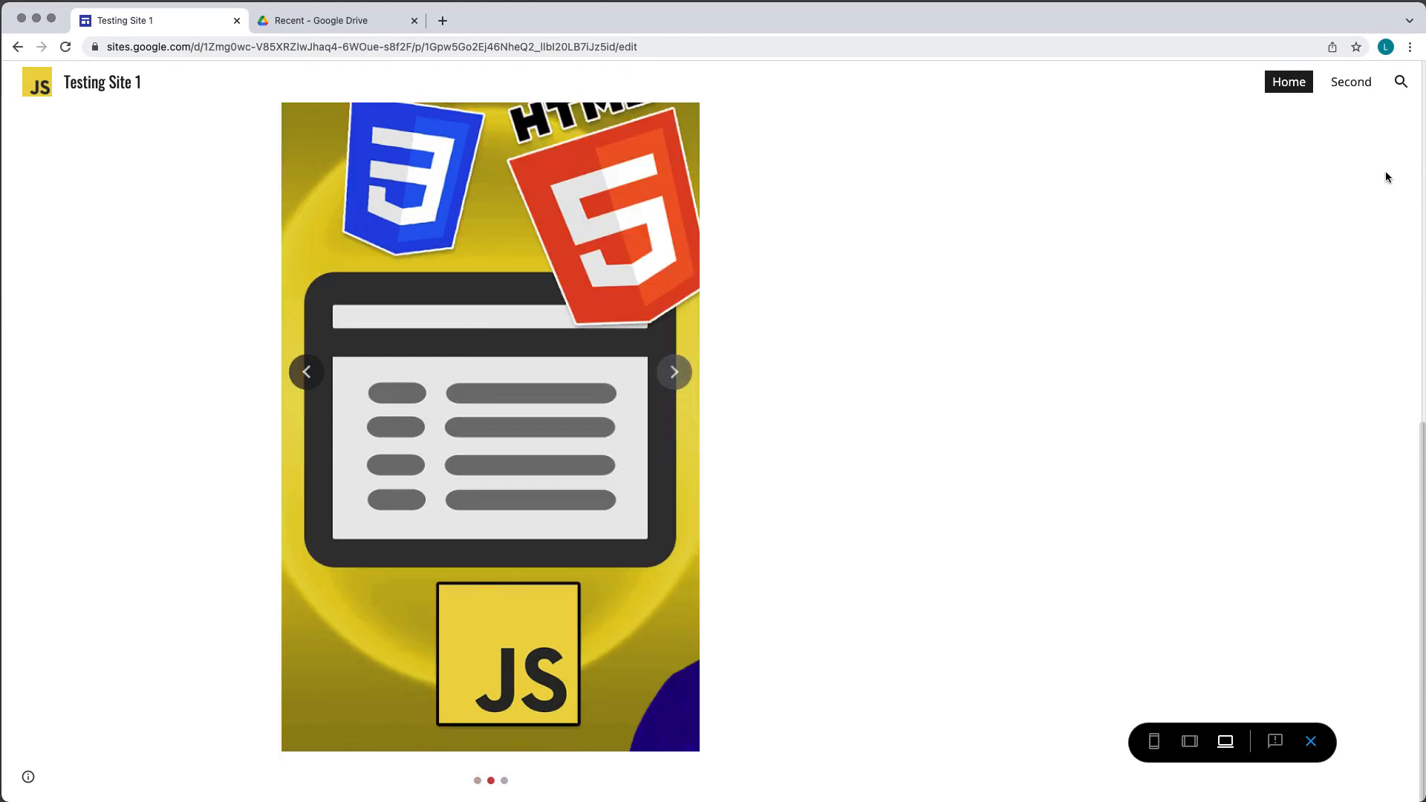
{"action": "left_click", "coordinate": [1312, 741]}
- Resize the carousel to span the full width of the page section
{"action": "scroll", "coordinate": [498, 511], "scroll_direction": "down", "scroll_amount": 10}
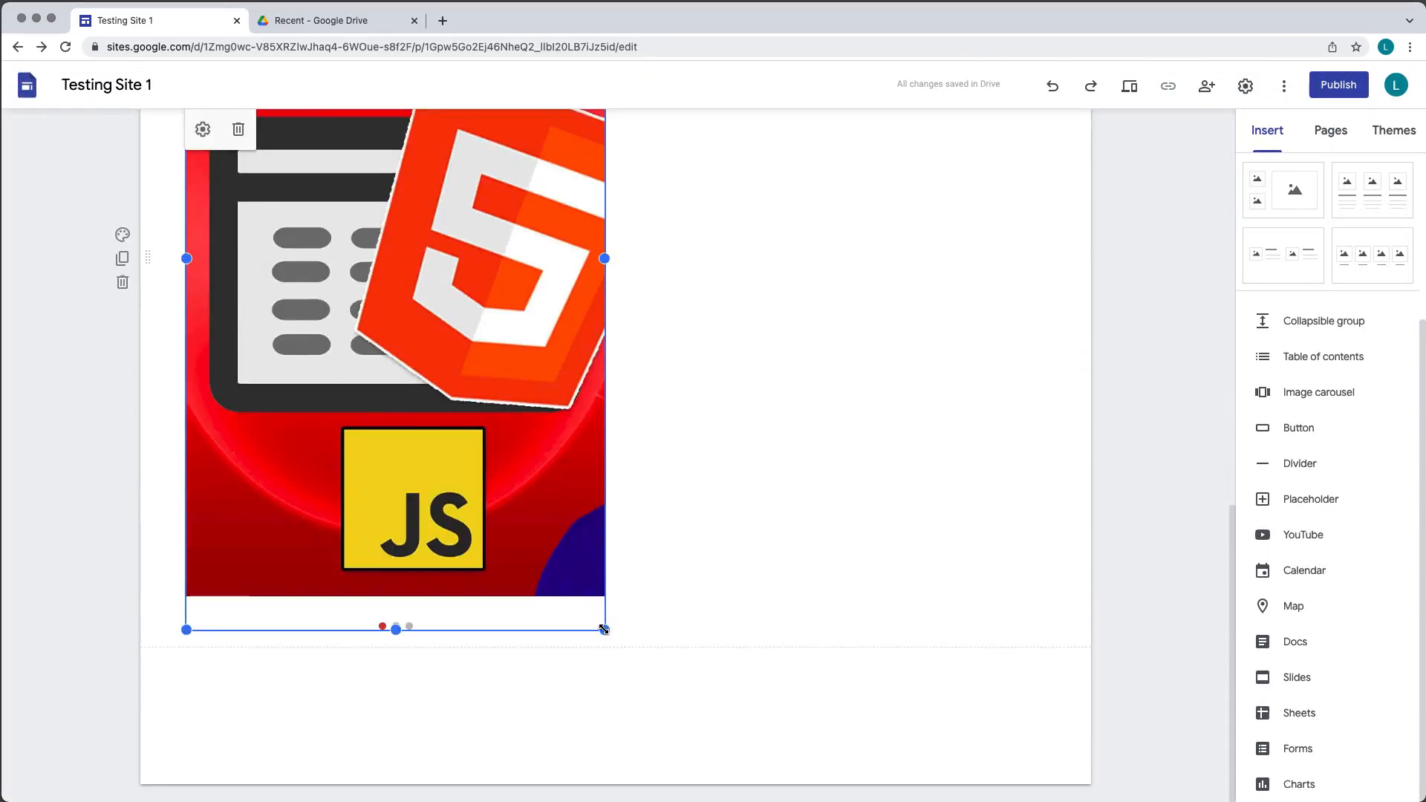
{"action": "left_click_drag", "start_coordinate": [605, 630], "coordinate": [1082, 350]}
{"action": "left_click_drag", "start_coordinate": [620, 630], "coordinate": [659, 382]}
{"action": "left_click", "coordinate": [1135, 482]}
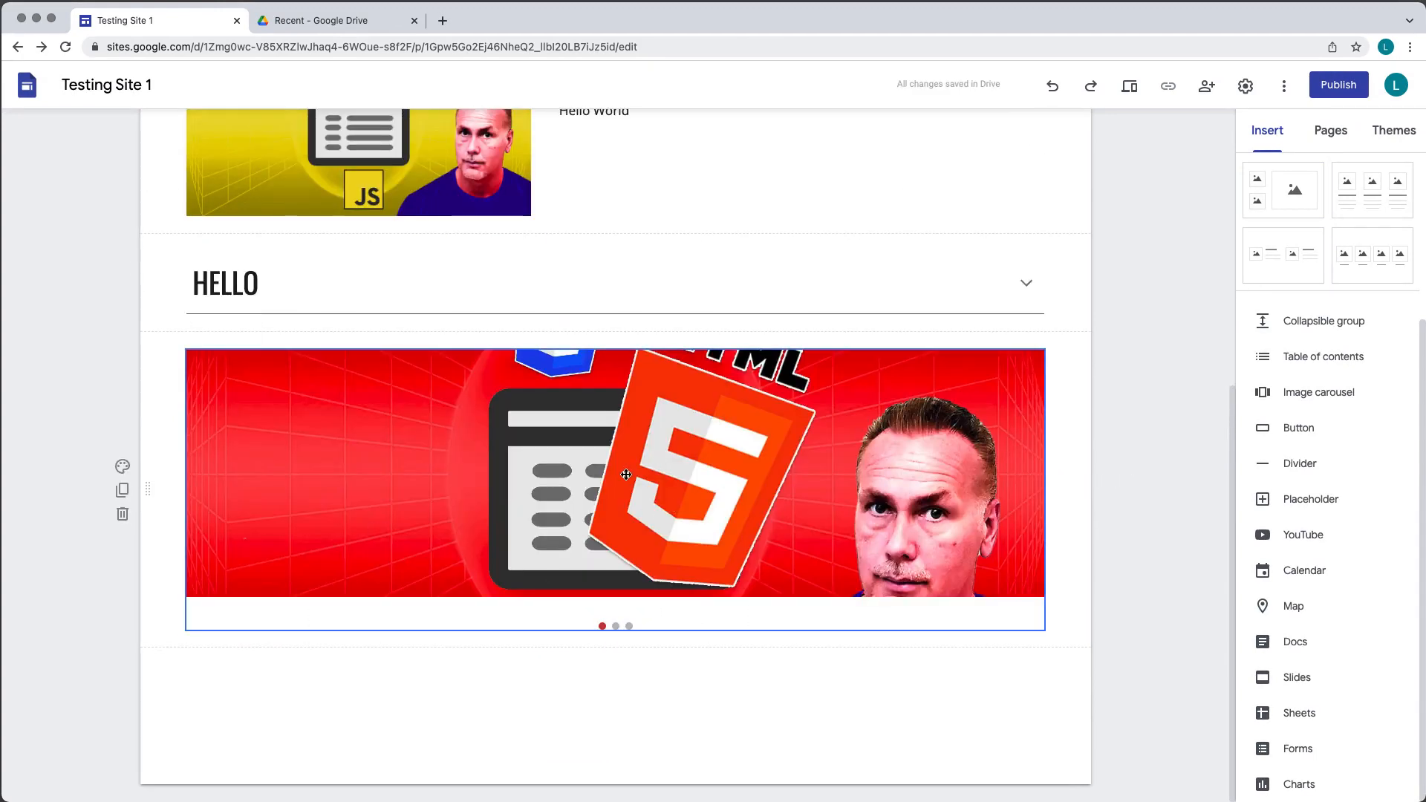
- Open the carousel's edit dialog, review its dots, captions and auto-start settings, and cancel
{"action": "scroll", "coordinate": [933, 379], "scroll_direction": "up", "scroll_amount": 2}
{"action": "left_click", "coordinate": [925, 511]}
{"action": "scroll", "coordinate": [713, 451], "scroll_direction": "down", "scroll_amount": 2}
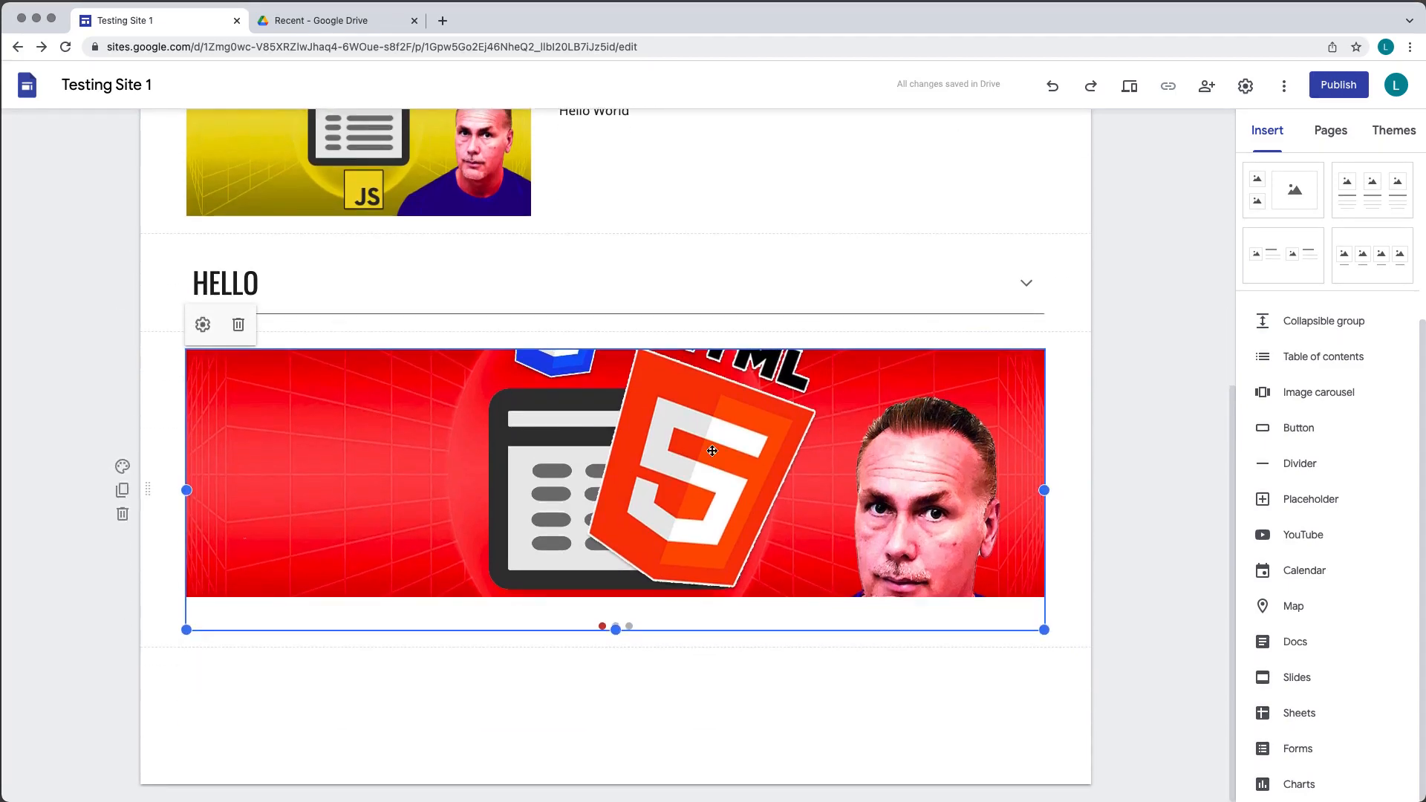
{"action": "left_click", "coordinate": [201, 325]}
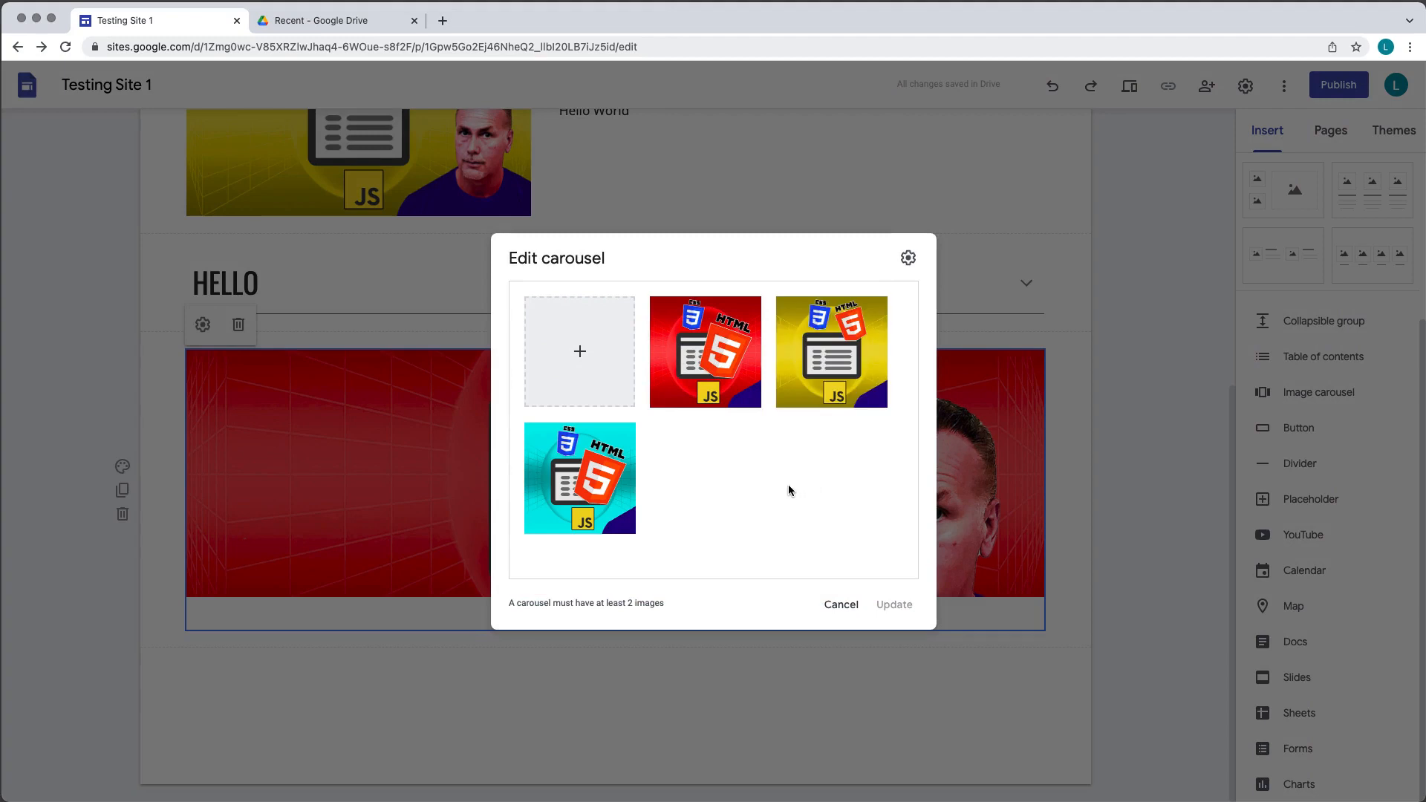
{"action": "mouse_move", "coordinate": [633, 486]}
{"action": "left_click", "coordinate": [907, 259]}
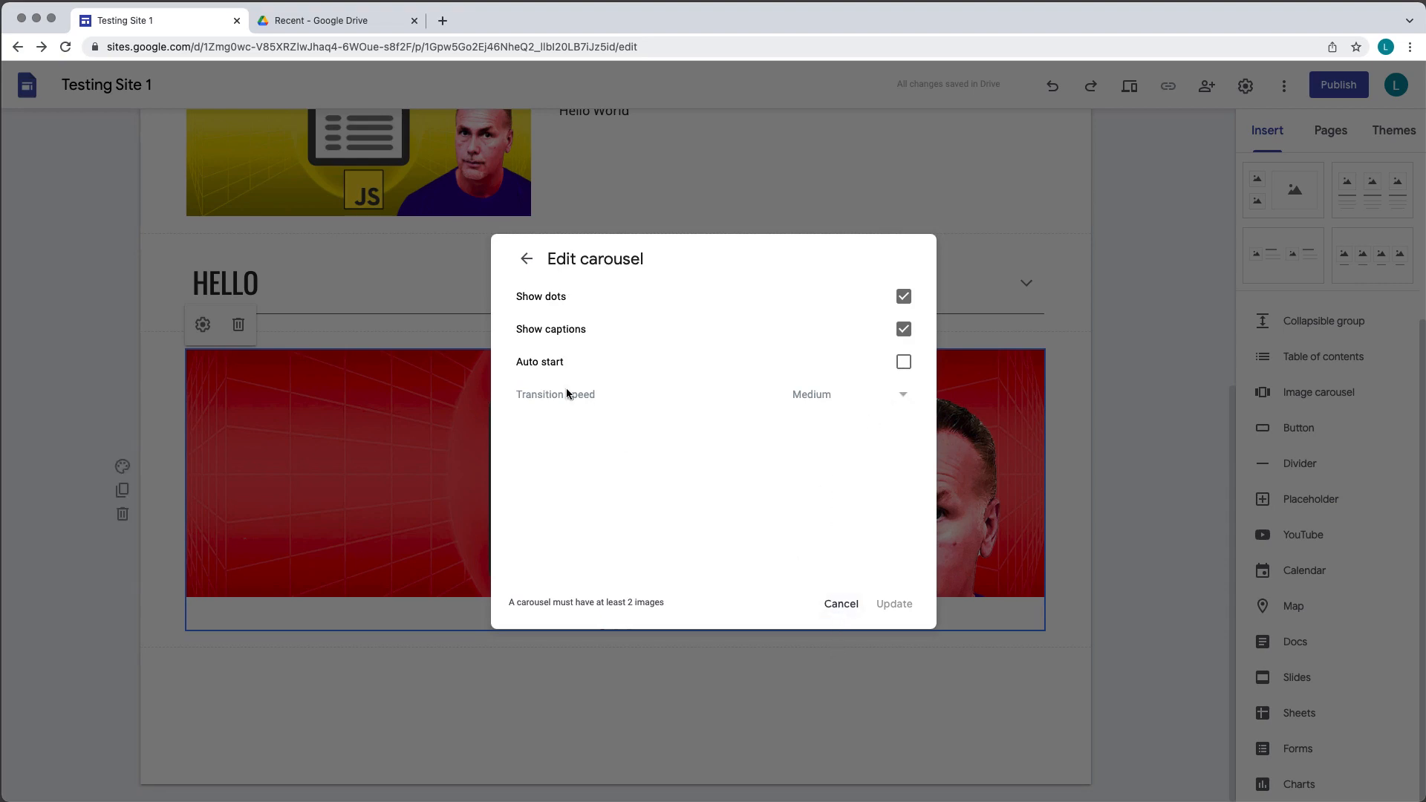
{"action": "left_click", "coordinate": [831, 611]}
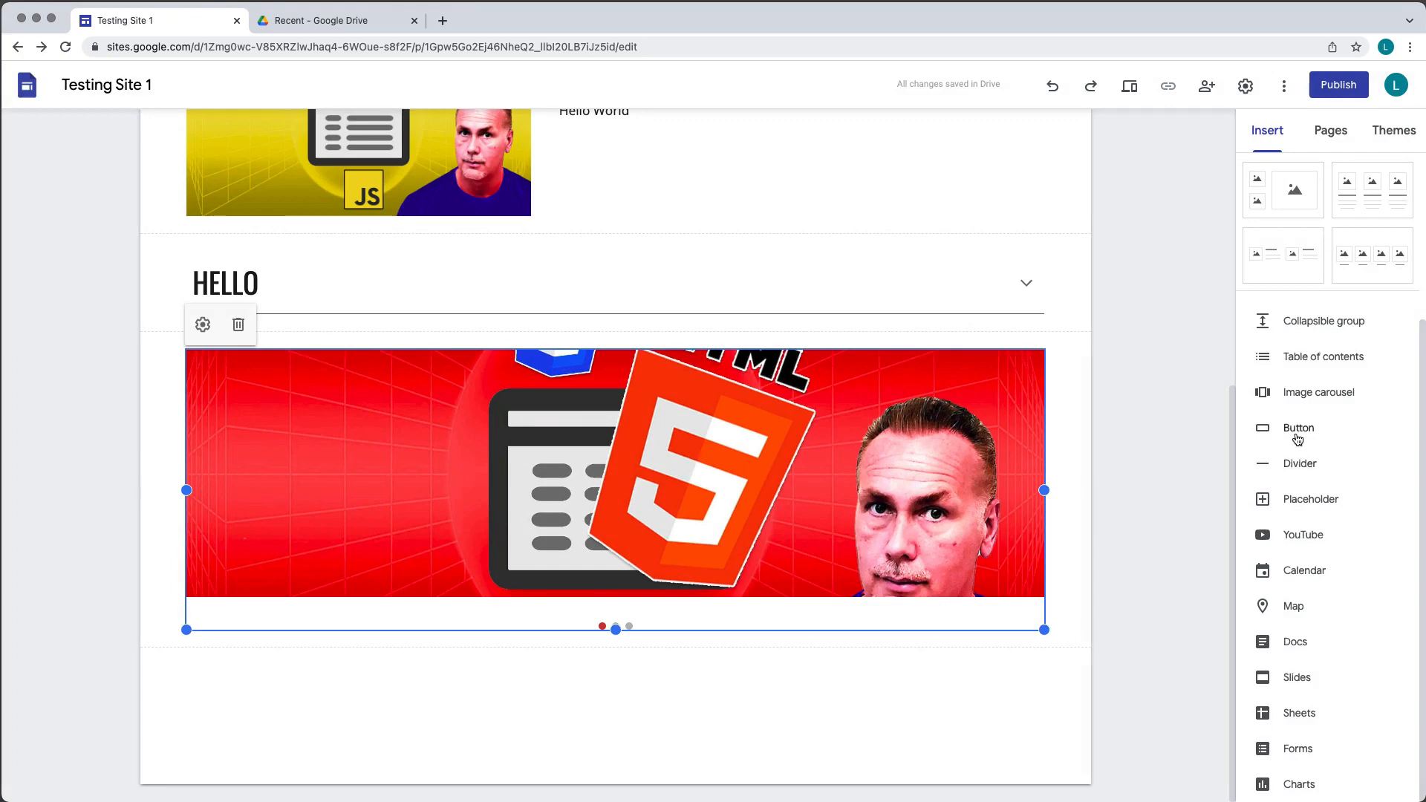
- Insert a button named test that links to the Second page of this site
{"action": "scroll", "coordinate": [934, 363], "scroll_direction": "up", "scroll_amount": 6}
{"action": "left_click", "coordinate": [793, 443]}
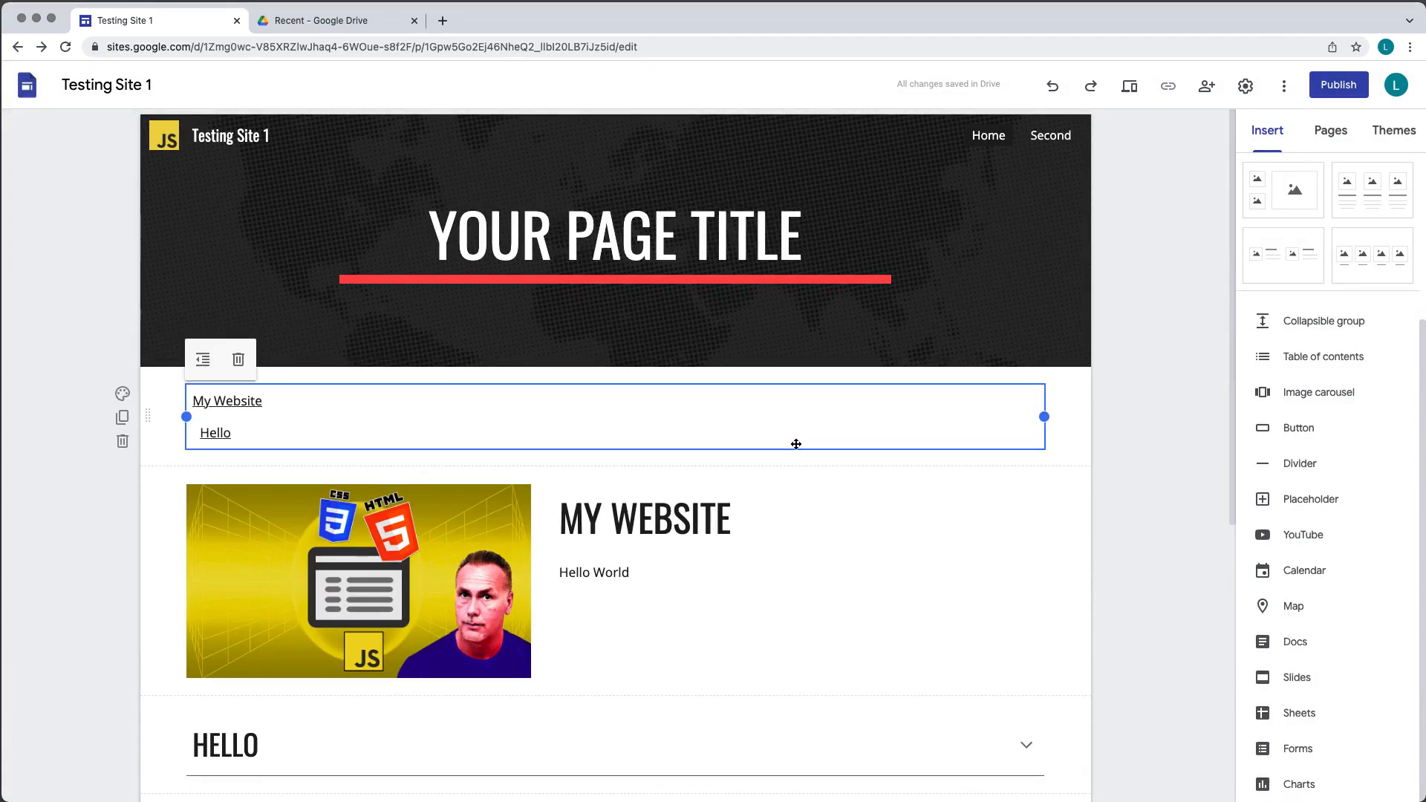
{"action": "left_click", "coordinate": [867, 579]}
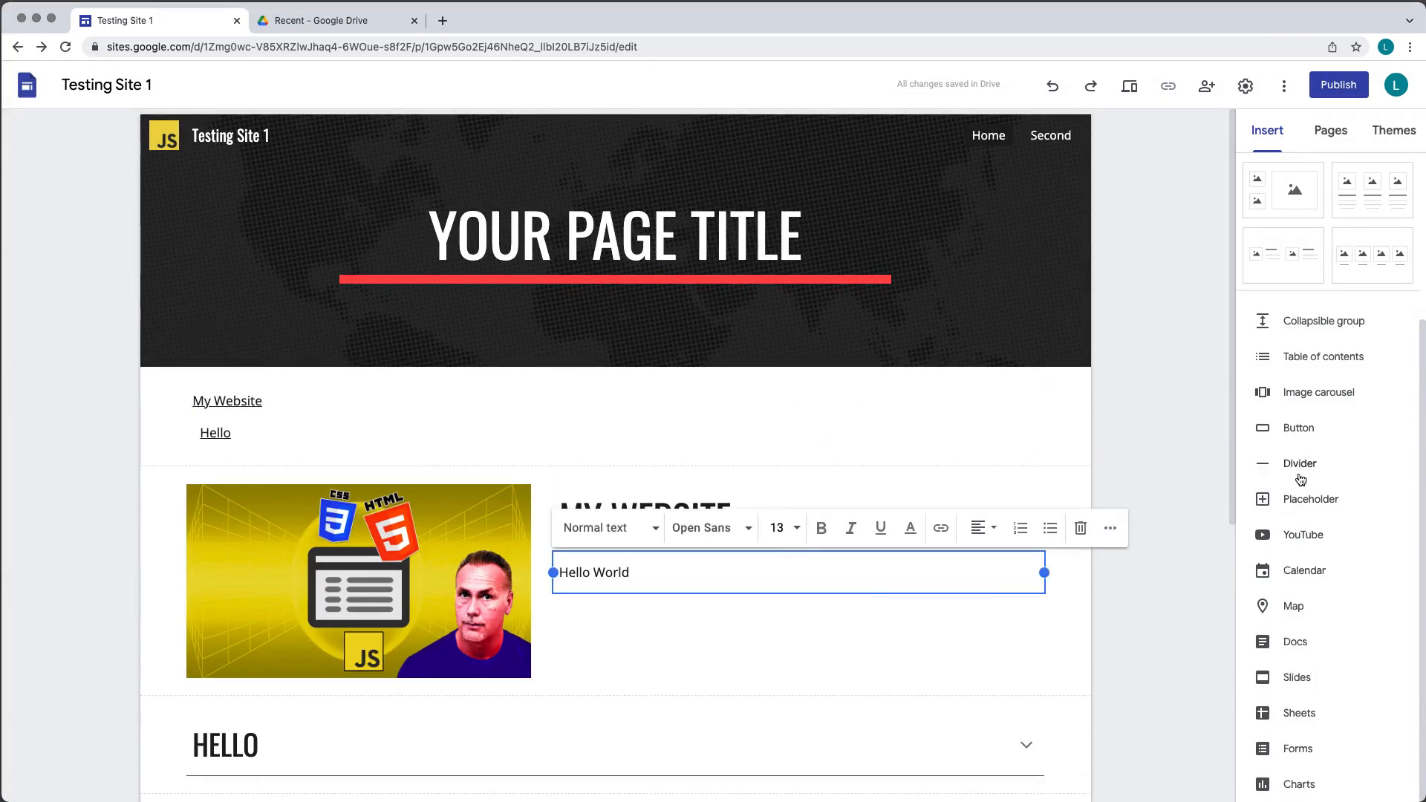
{"action": "left_click", "coordinate": [1299, 436]}
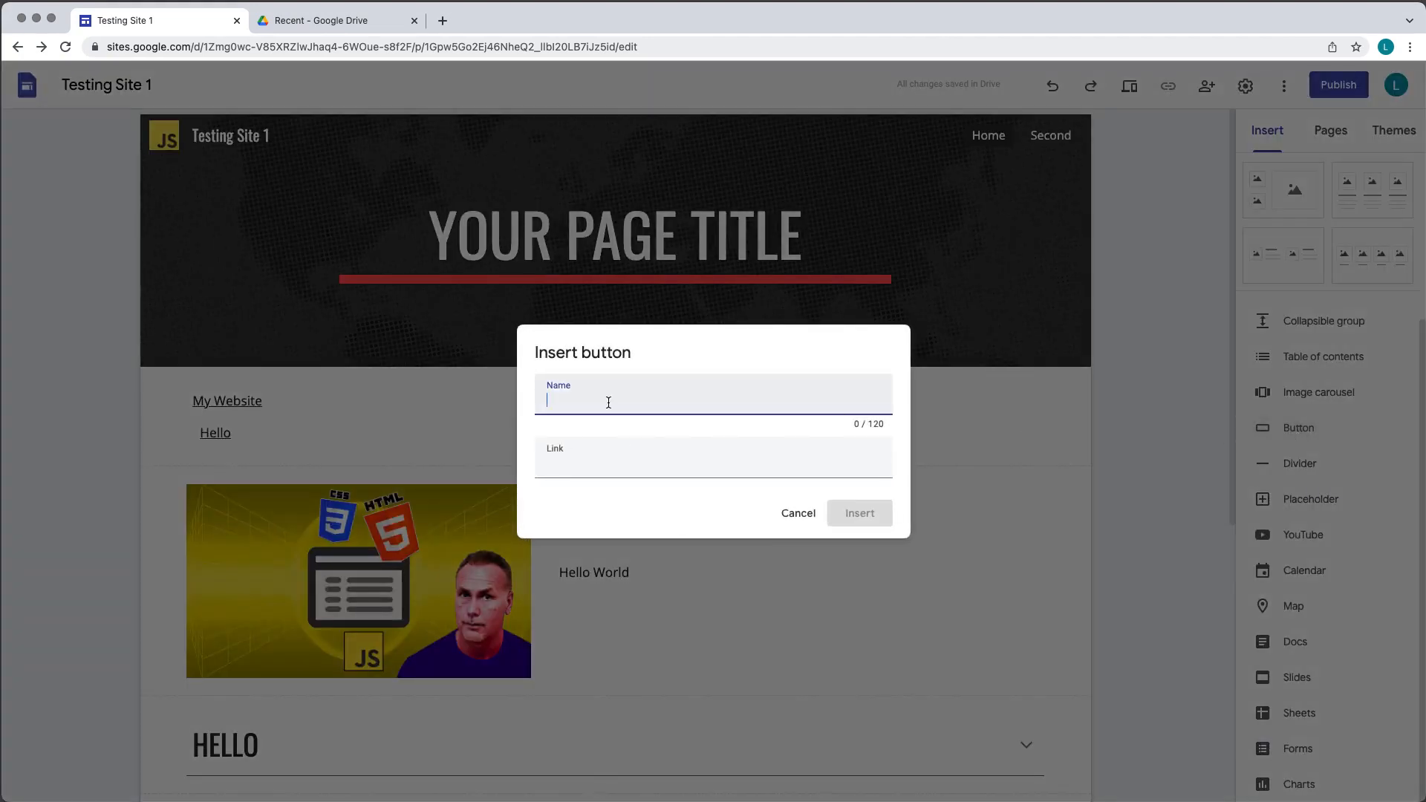
{"action": "type", "text": "test"}
{"action": "left_click", "coordinate": [591, 468]}
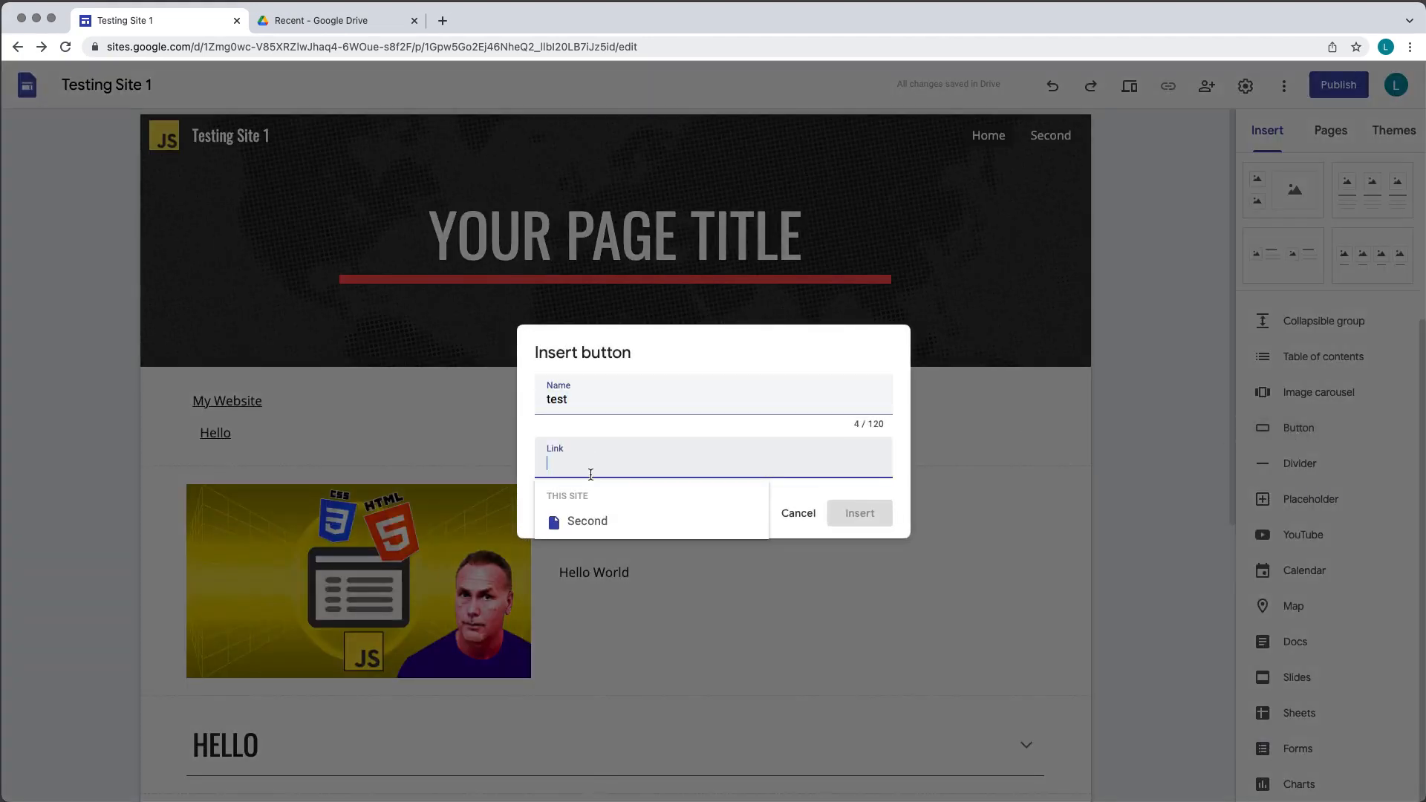
{"action": "left_click", "coordinate": [585, 521]}
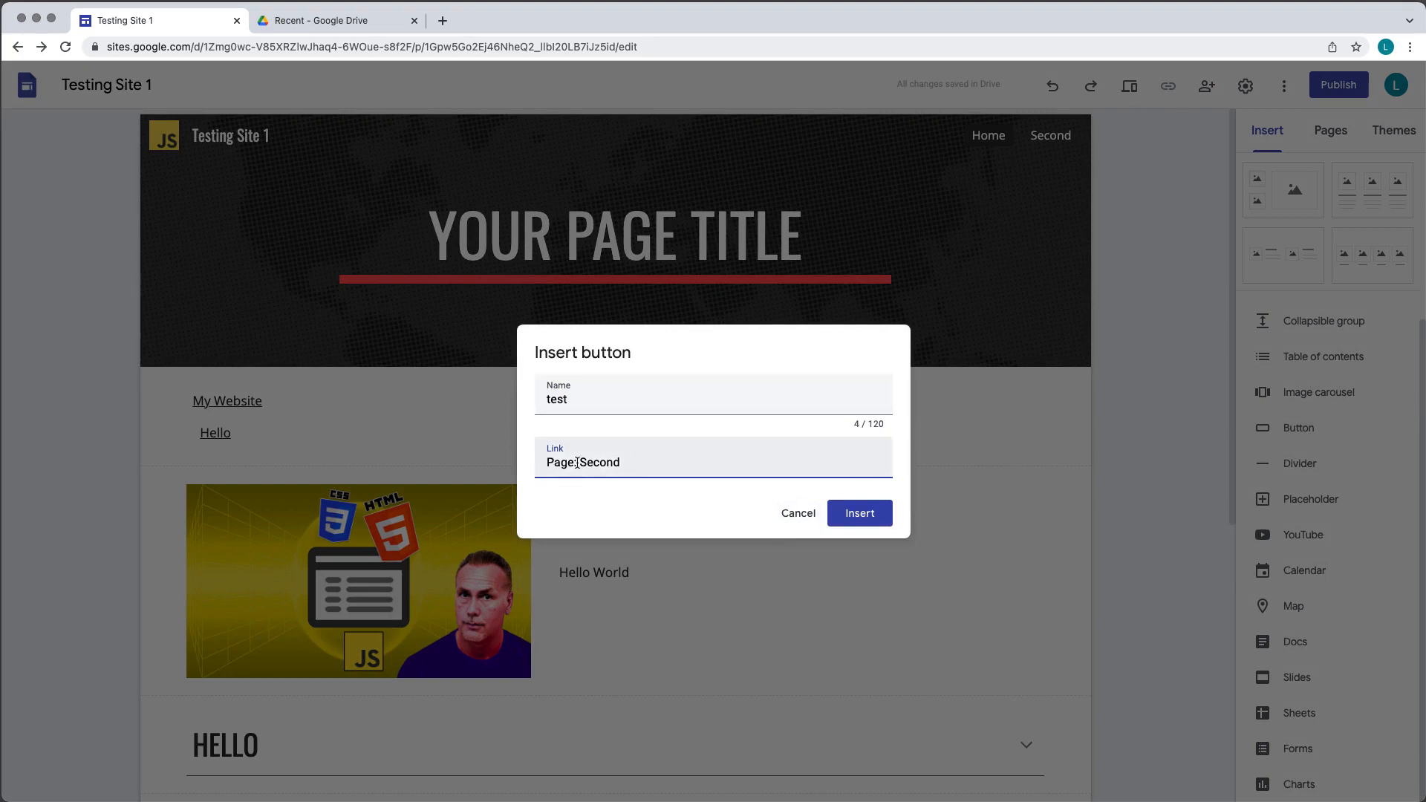
{"action": "left_click", "coordinate": [865, 515]}
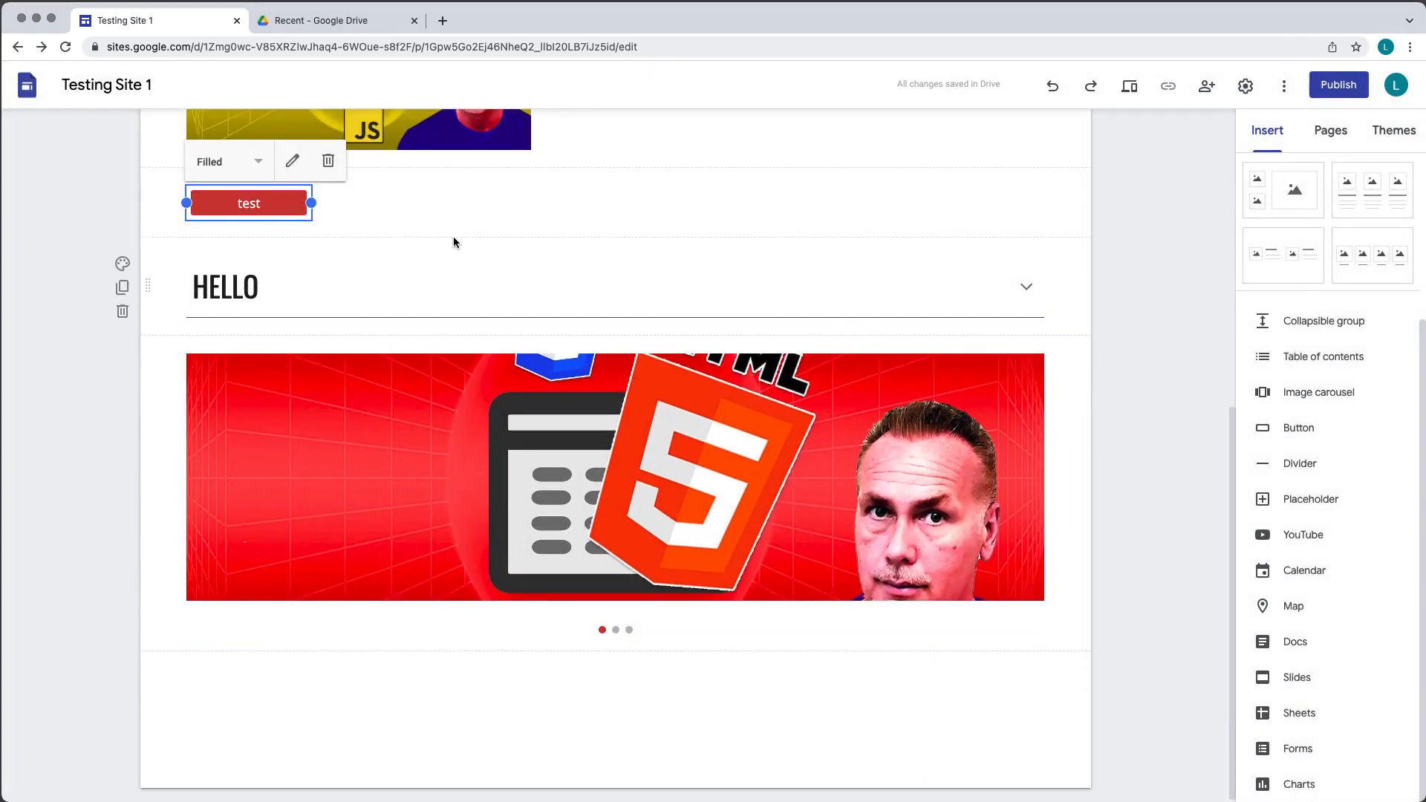
- Move the test button into the row beside the HELLO collapsible group heading
{"action": "left_click", "coordinate": [371, 223]}
{"action": "left_click_drag", "start_coordinate": [248, 203], "coordinate": [312, 287]}
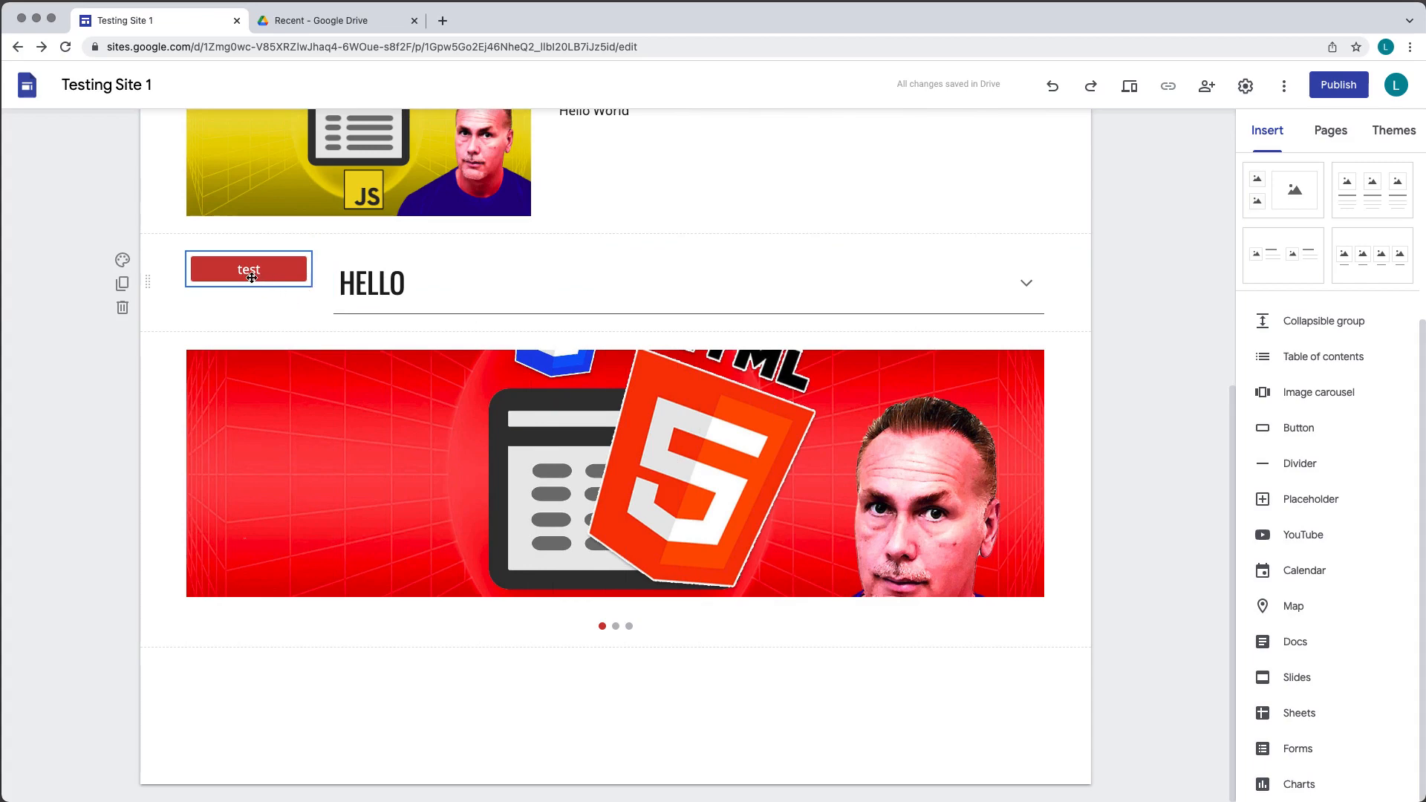
{"action": "left_click", "coordinate": [420, 277]}
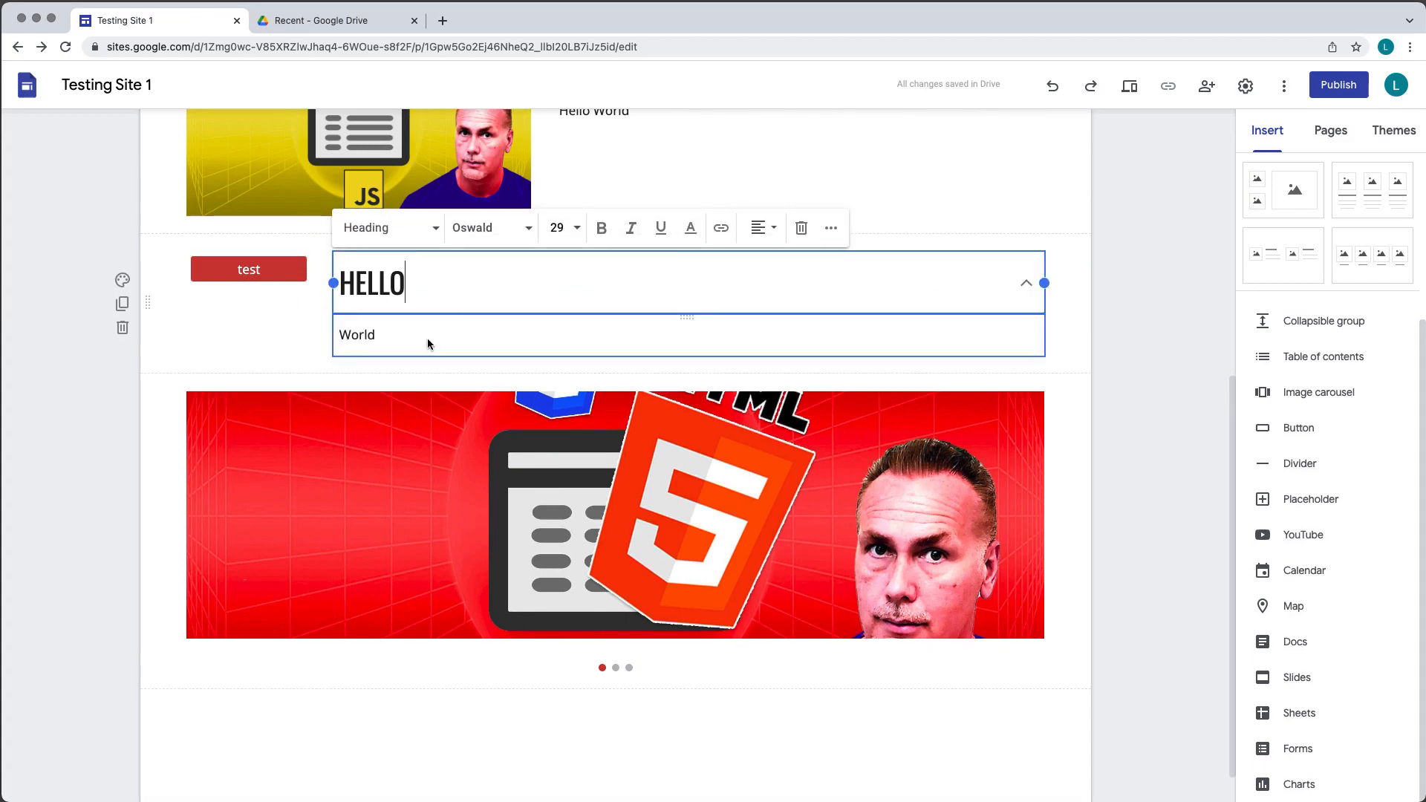
{"action": "scroll", "coordinate": [525, 354], "scroll_direction": "up", "scroll_amount": 4}
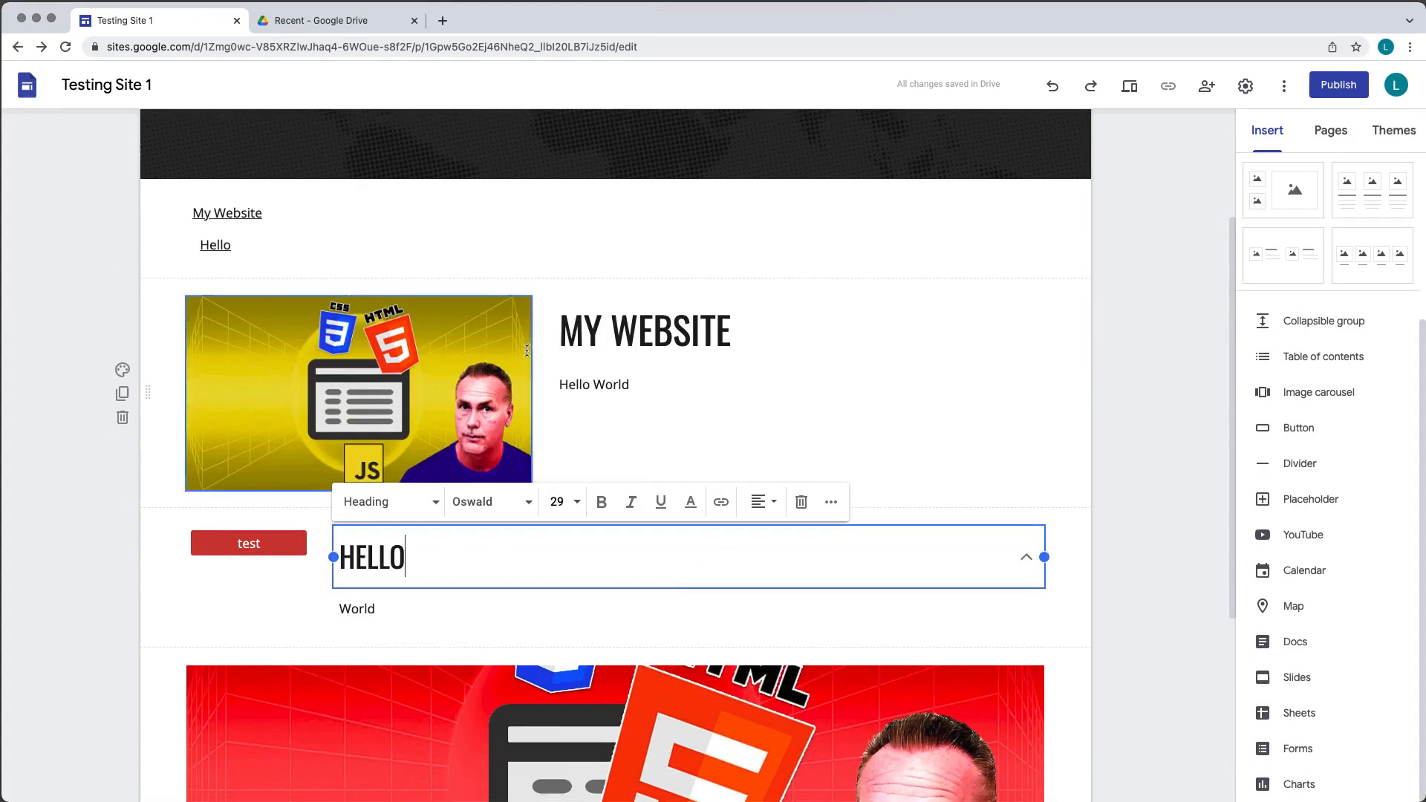
{"action": "left_click", "coordinate": [1141, 442]}
{"action": "scroll", "coordinate": [1077, 395], "scroll_direction": "down", "scroll_amount": 3}
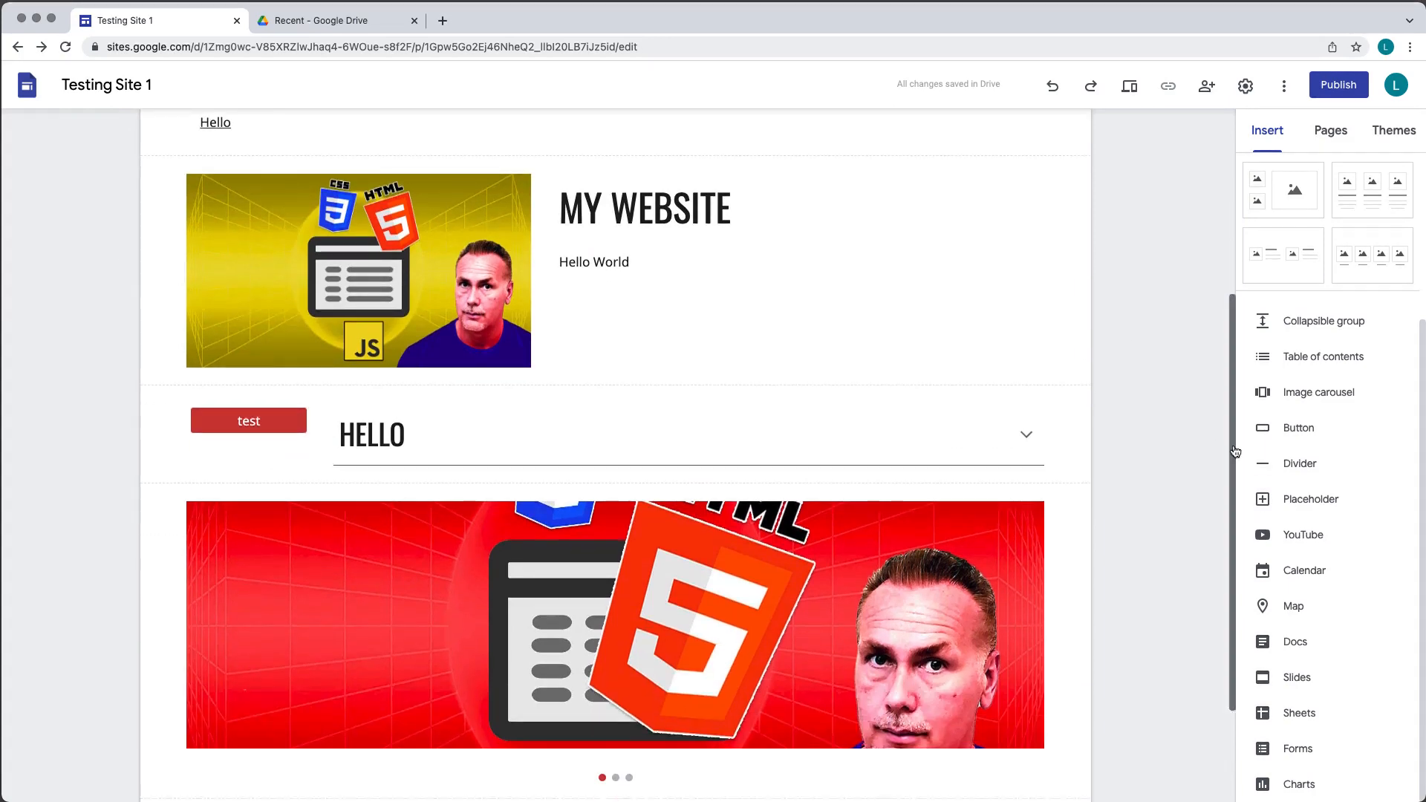
- Insert a divider between the HELLO group and the image carousel
{"action": "left_click", "coordinate": [1305, 470]}
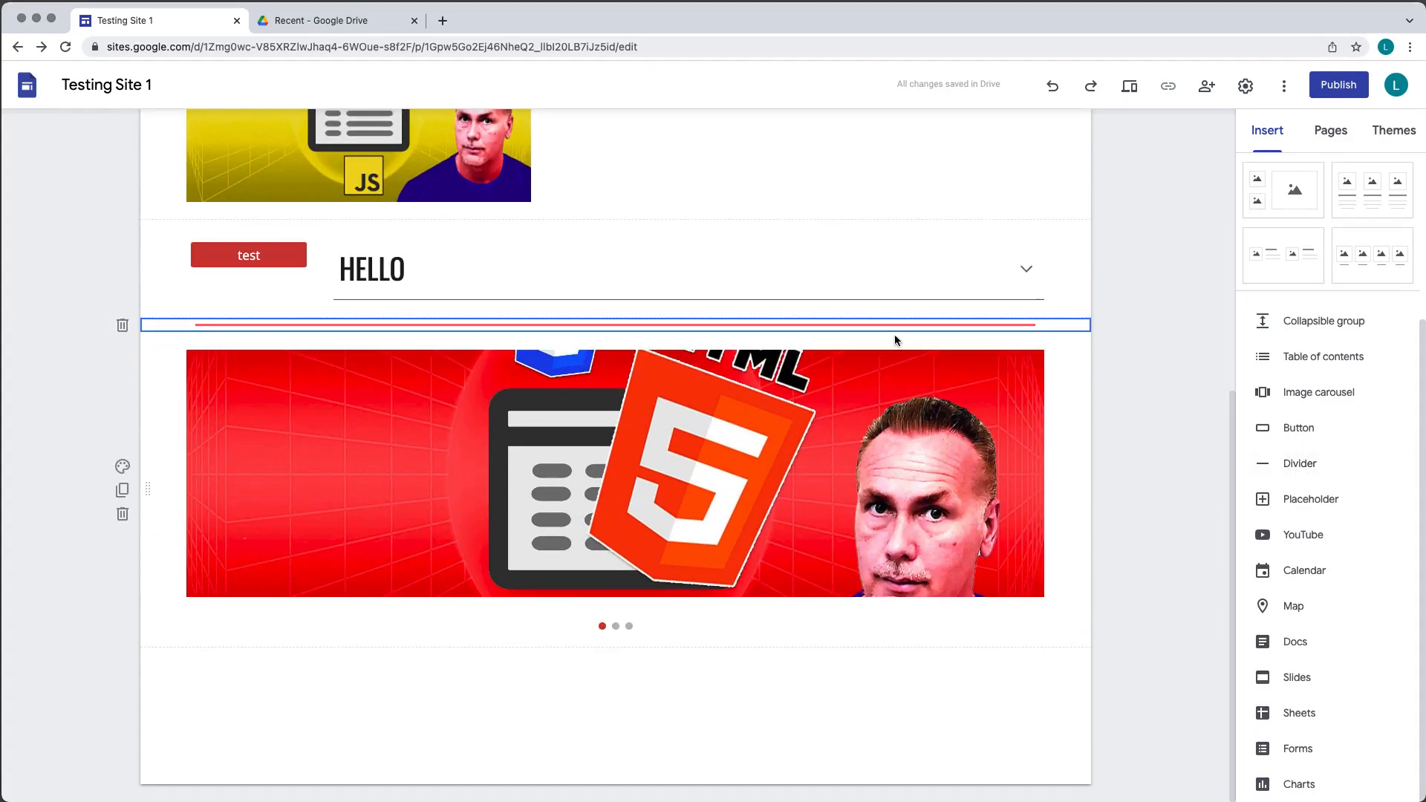
{"action": "left_click", "coordinate": [1147, 337]}
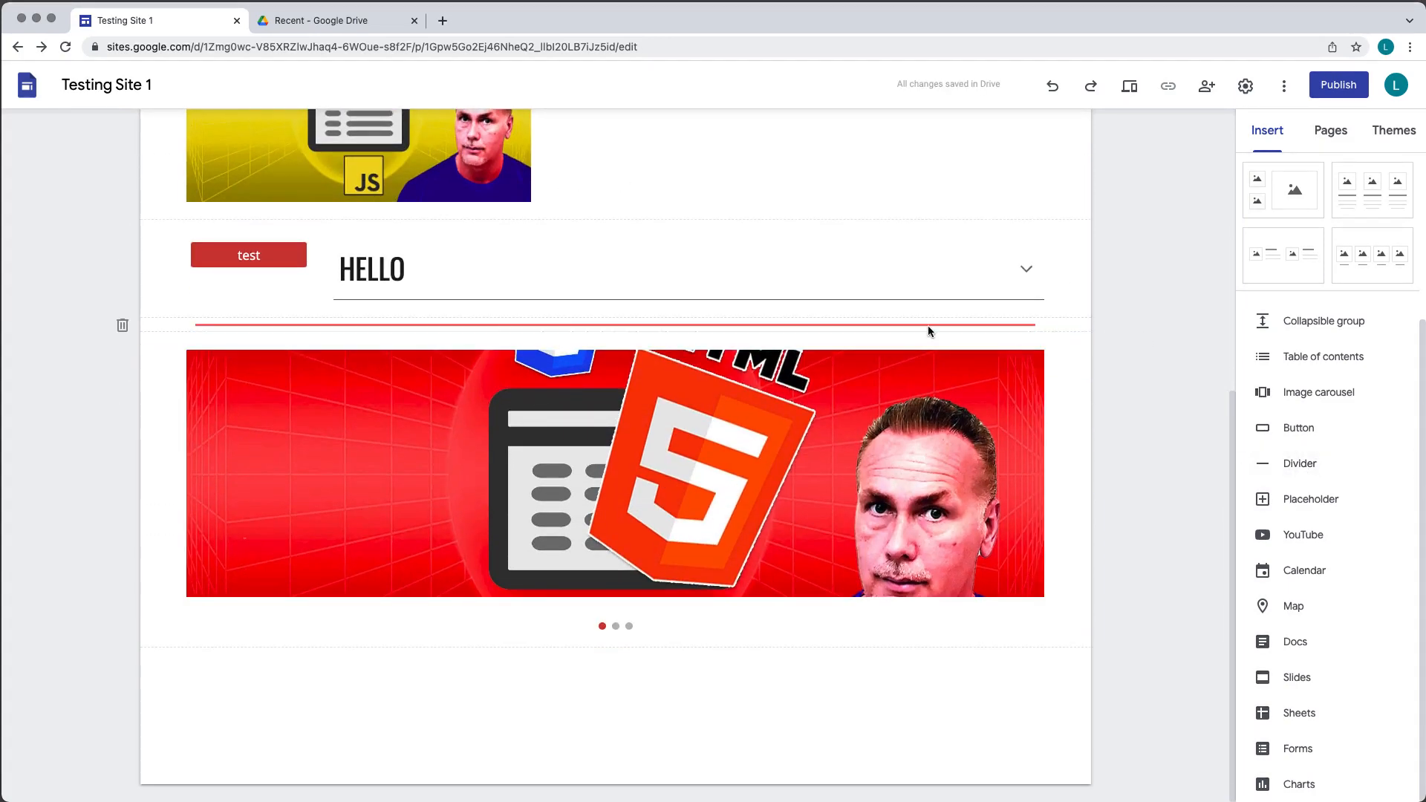
- Try the green colour on the Impression theme and switch it back to red
{"action": "left_click", "coordinate": [1393, 131]}
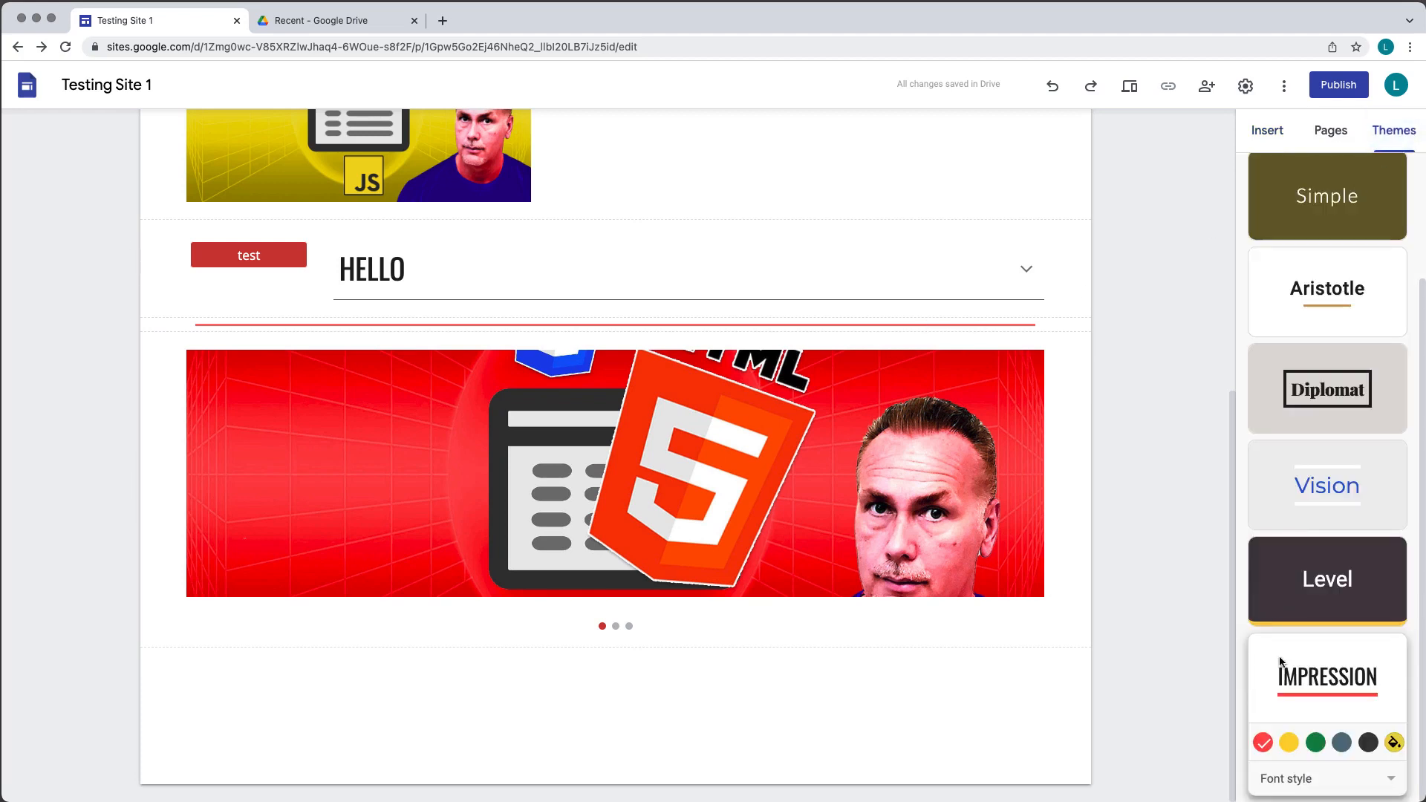
{"action": "left_click", "coordinate": [1315, 743]}
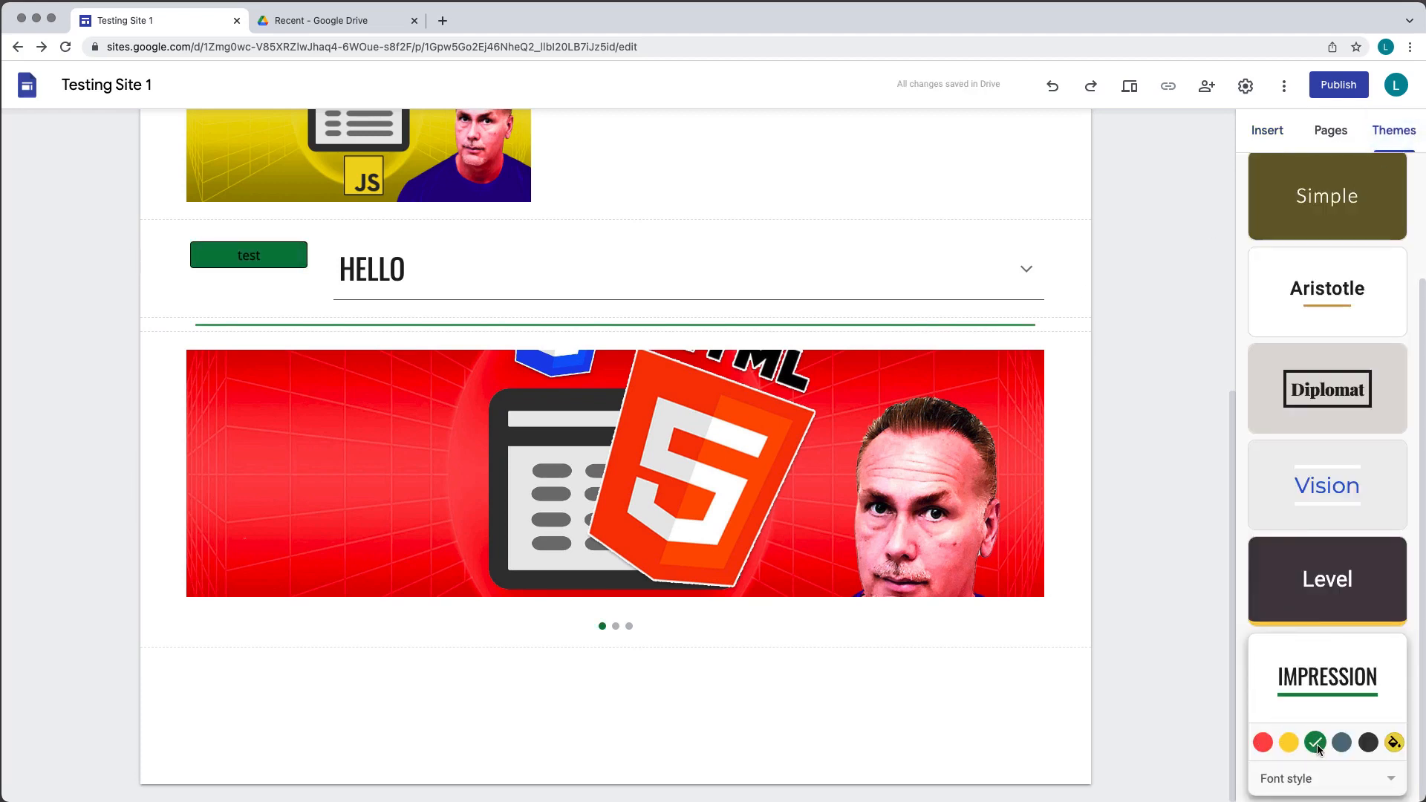
{"action": "left_click", "coordinate": [1263, 743]}
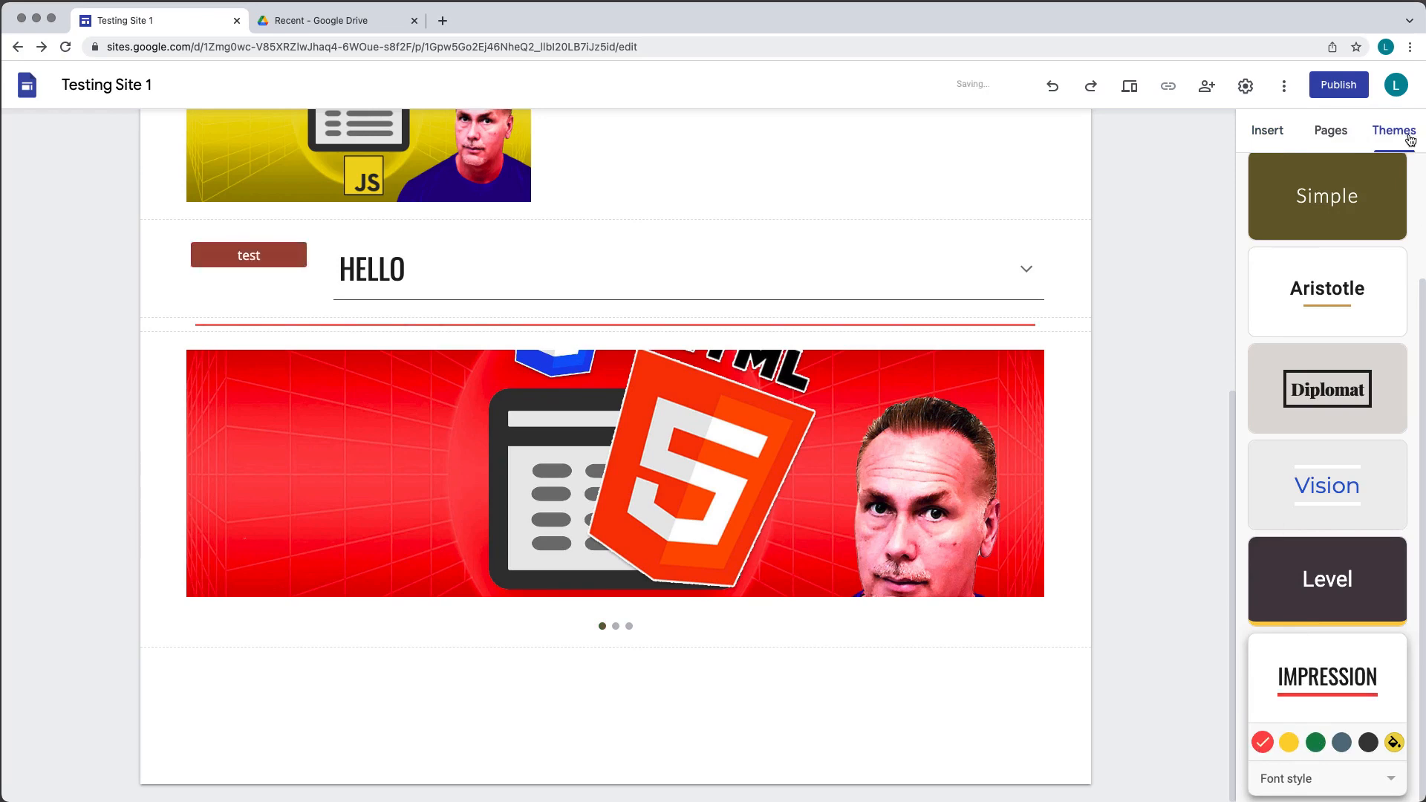
{"action": "left_click", "coordinate": [1277, 136]}
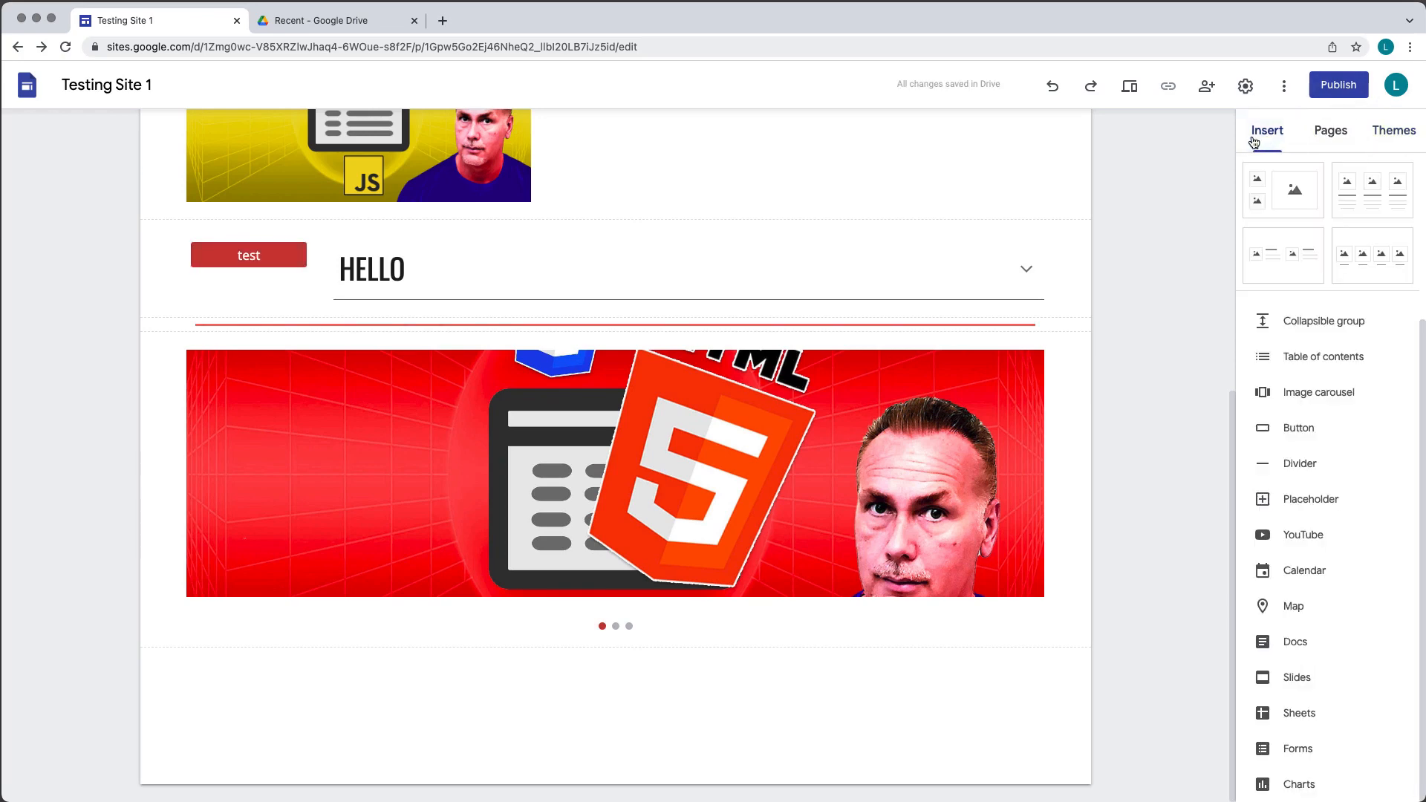
{"action": "scroll", "coordinate": [742, 349], "scroll_direction": "up", "scroll_amount": 6}
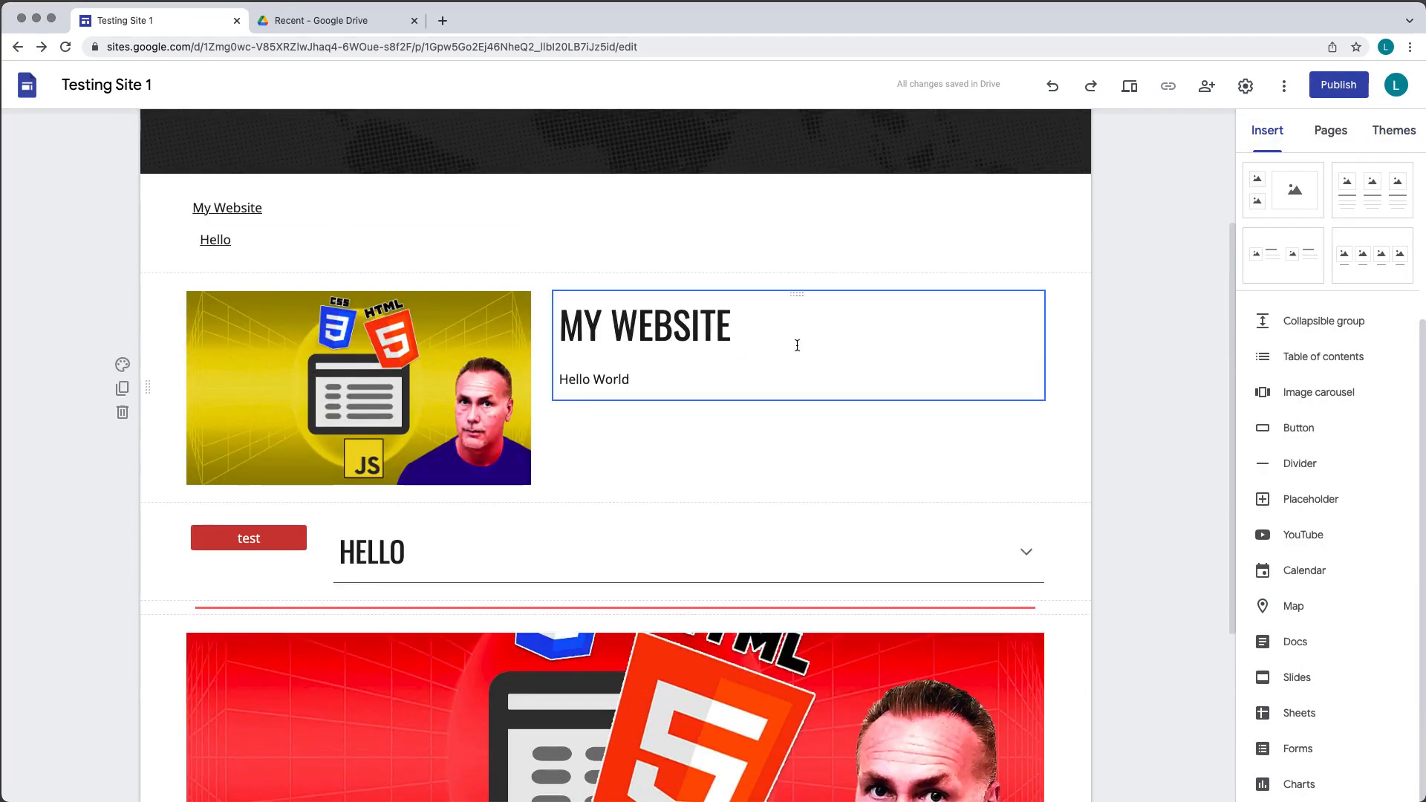
{"action": "scroll", "coordinate": [1010, 349], "scroll_direction": "down", "scroll_amount": 3}
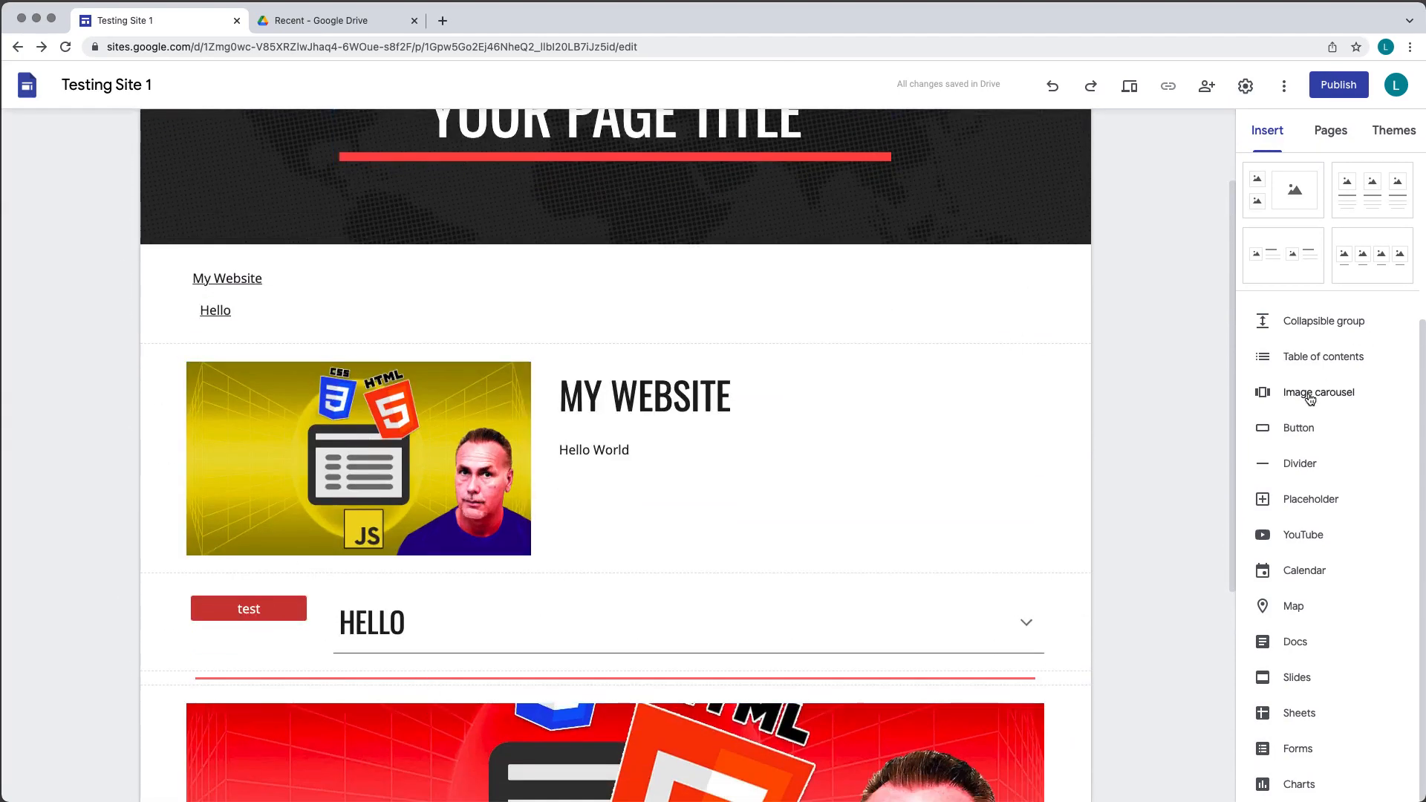
- Try out the Level, Vision, Diplomat and Simple themes on the site
{"action": "left_click", "coordinate": [1391, 131]}
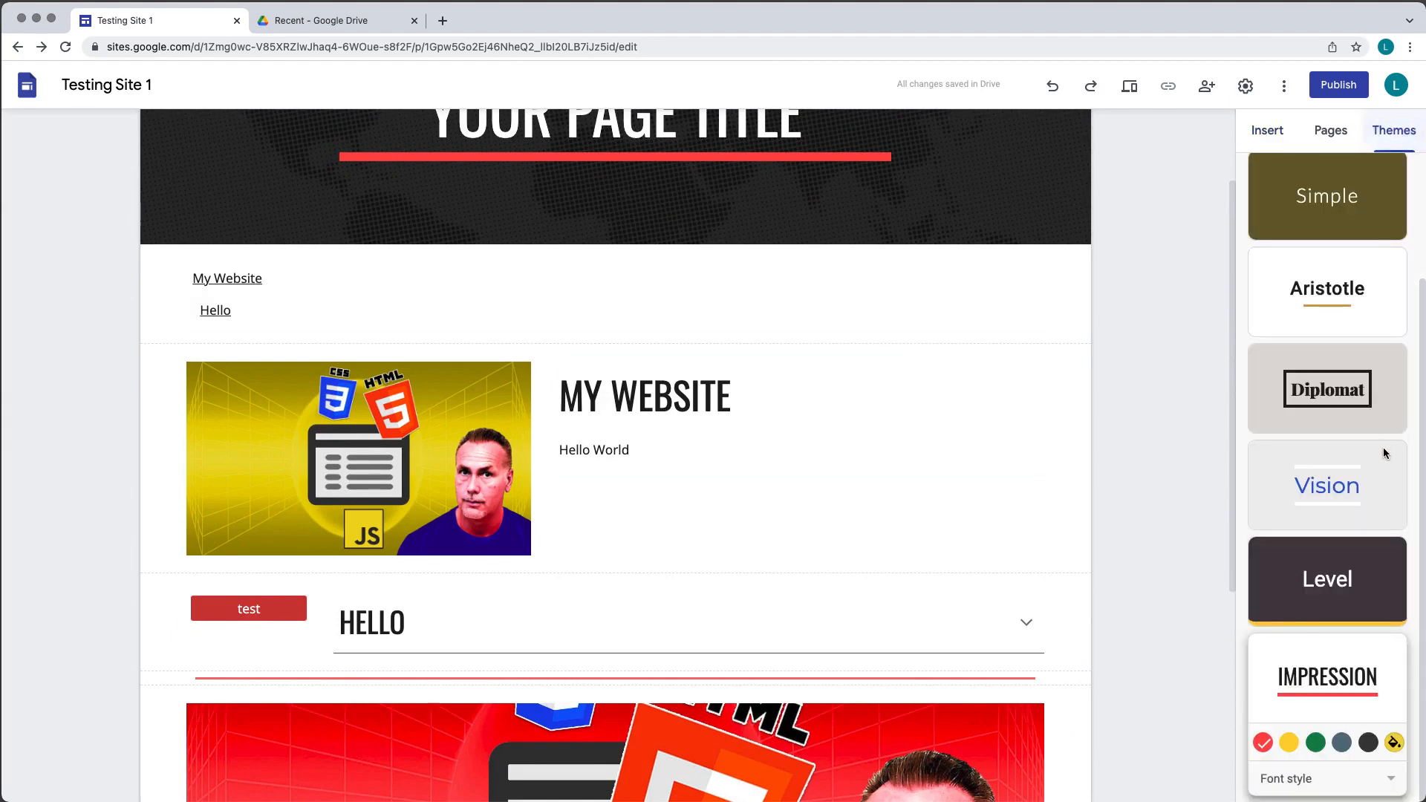
{"action": "left_click", "coordinate": [1325, 572]}
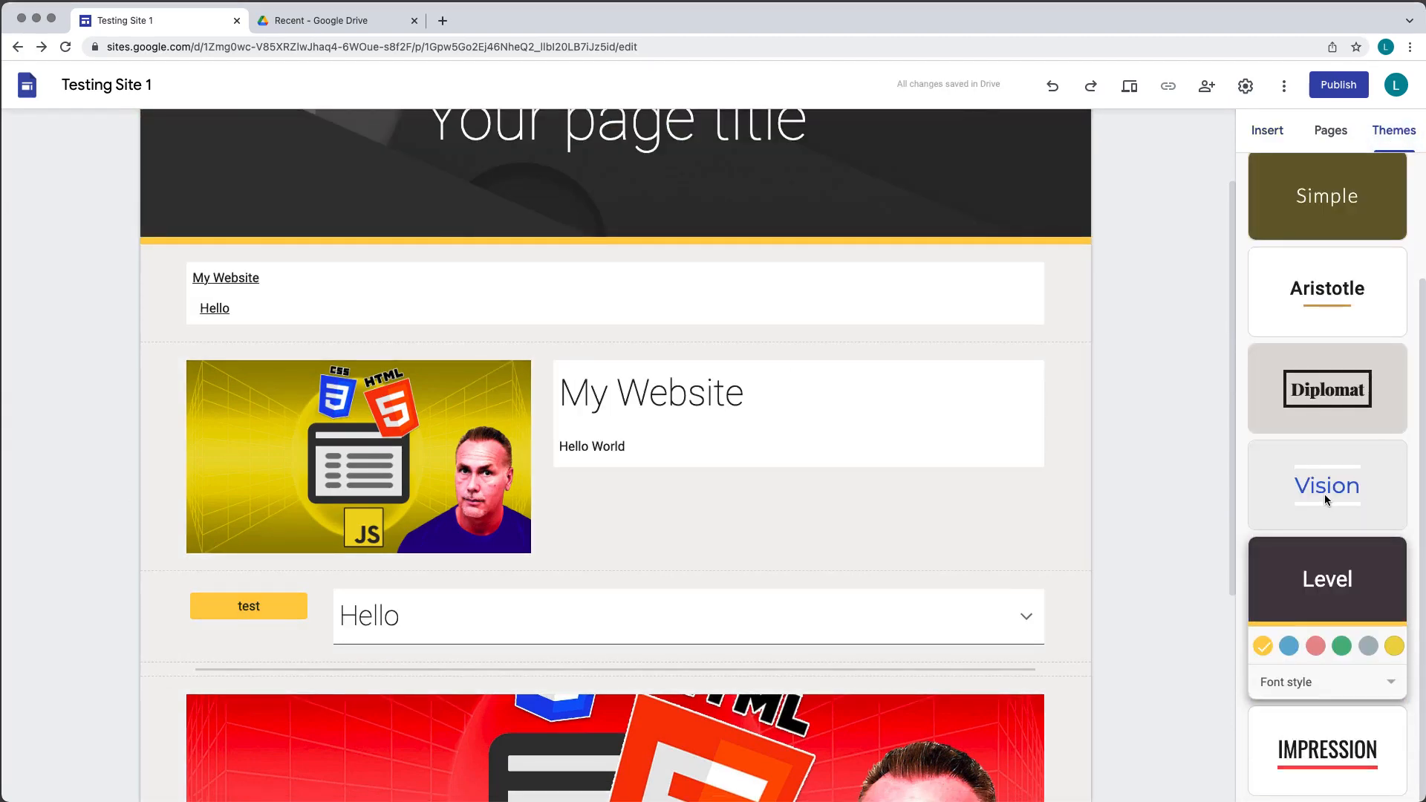
{"action": "left_click", "coordinate": [1325, 494]}
{"action": "left_click", "coordinate": [1327, 394]}
{"action": "left_click", "coordinate": [1328, 290]}
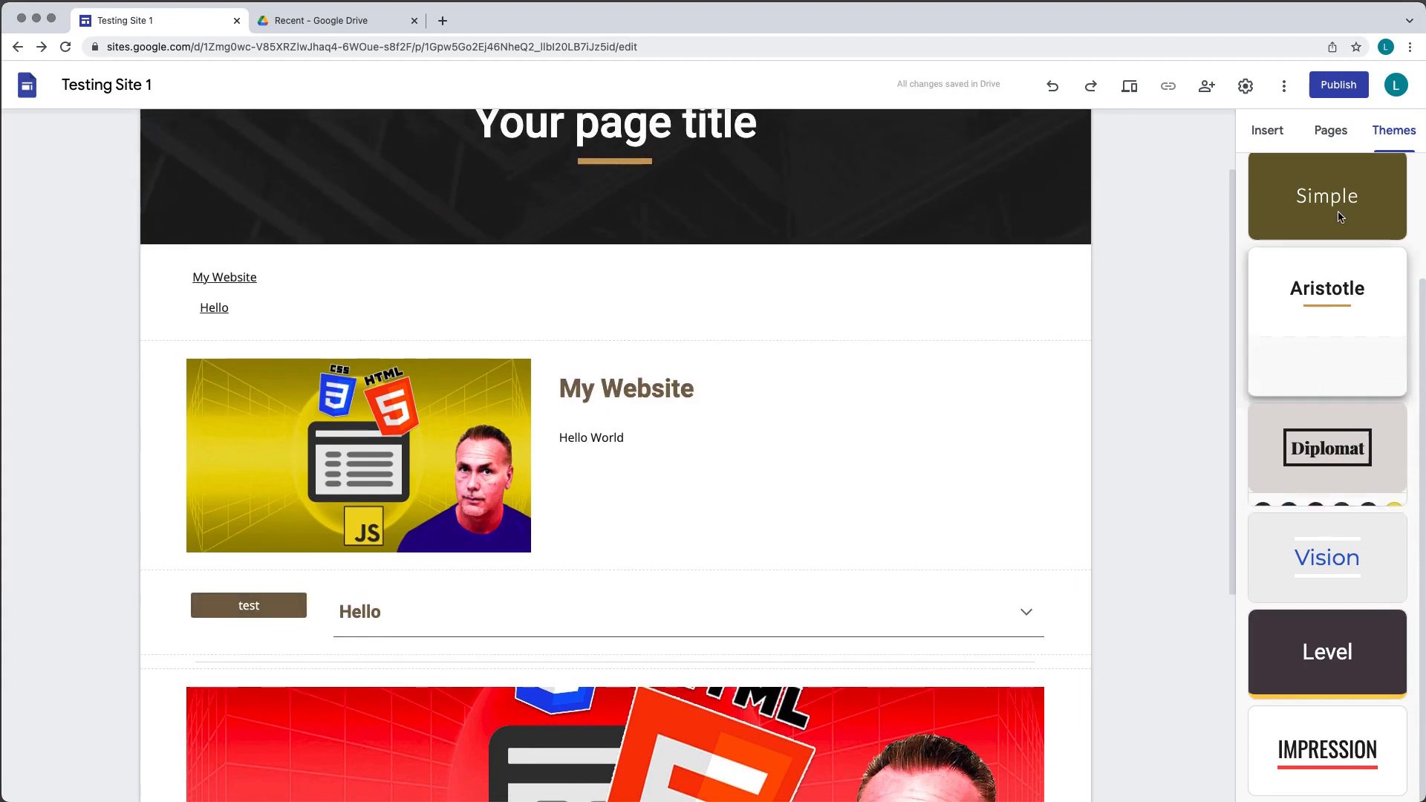
- Reapply the Impression theme and set its colour to green
{"action": "left_click", "coordinate": [1313, 734]}
{"action": "left_click", "coordinate": [1316, 742]}
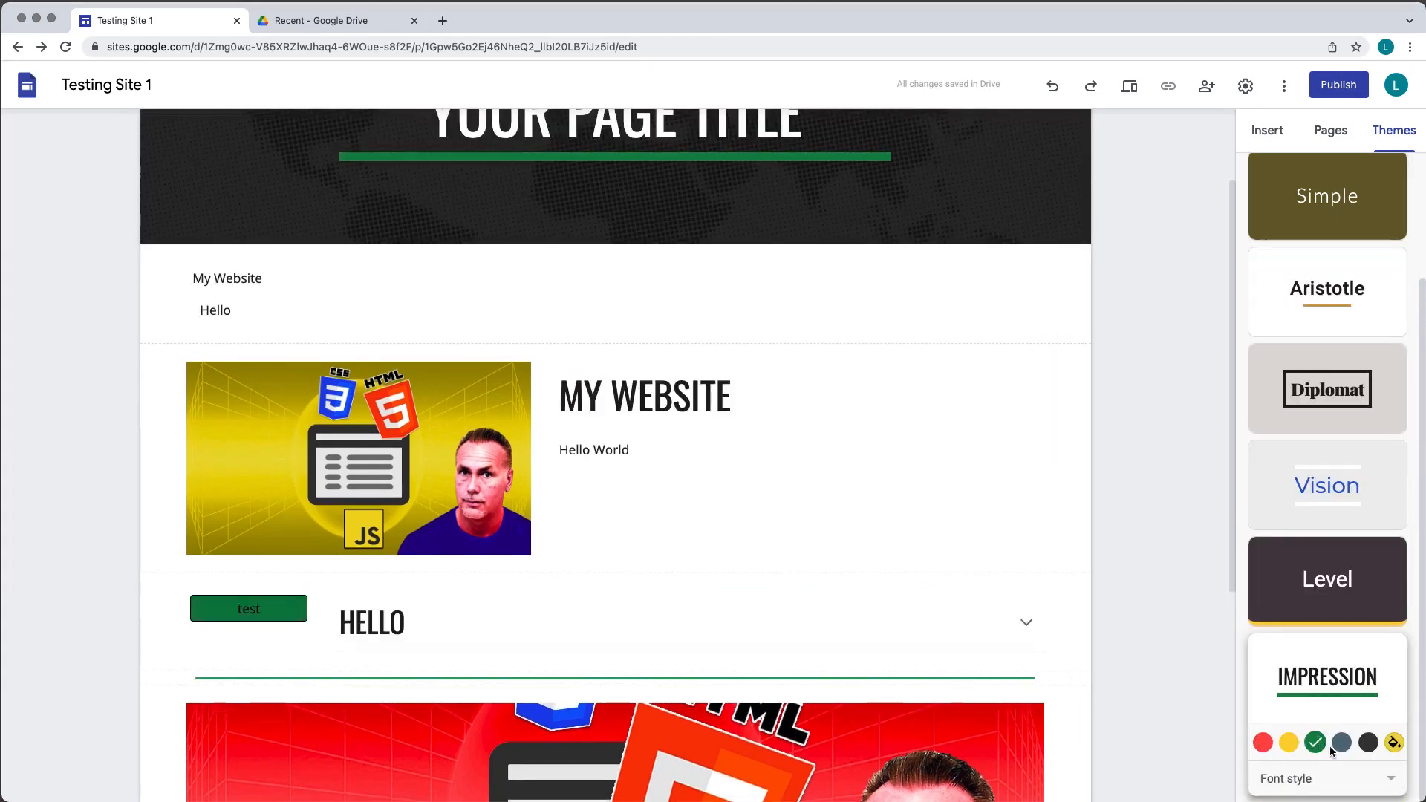
{"action": "left_click", "coordinate": [1341, 742]}
{"action": "left_click", "coordinate": [1368, 742]}
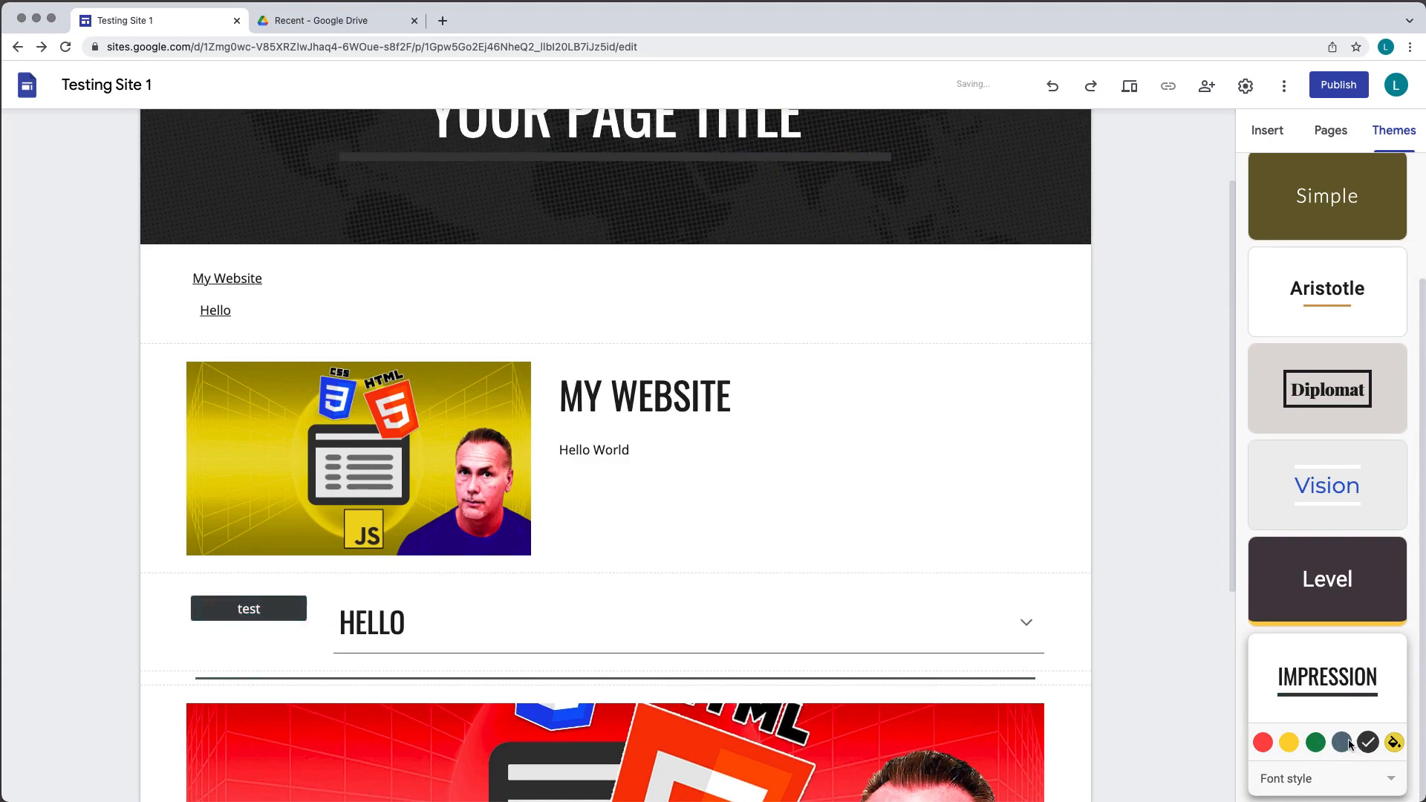
{"action": "left_click", "coordinate": [1316, 742]}
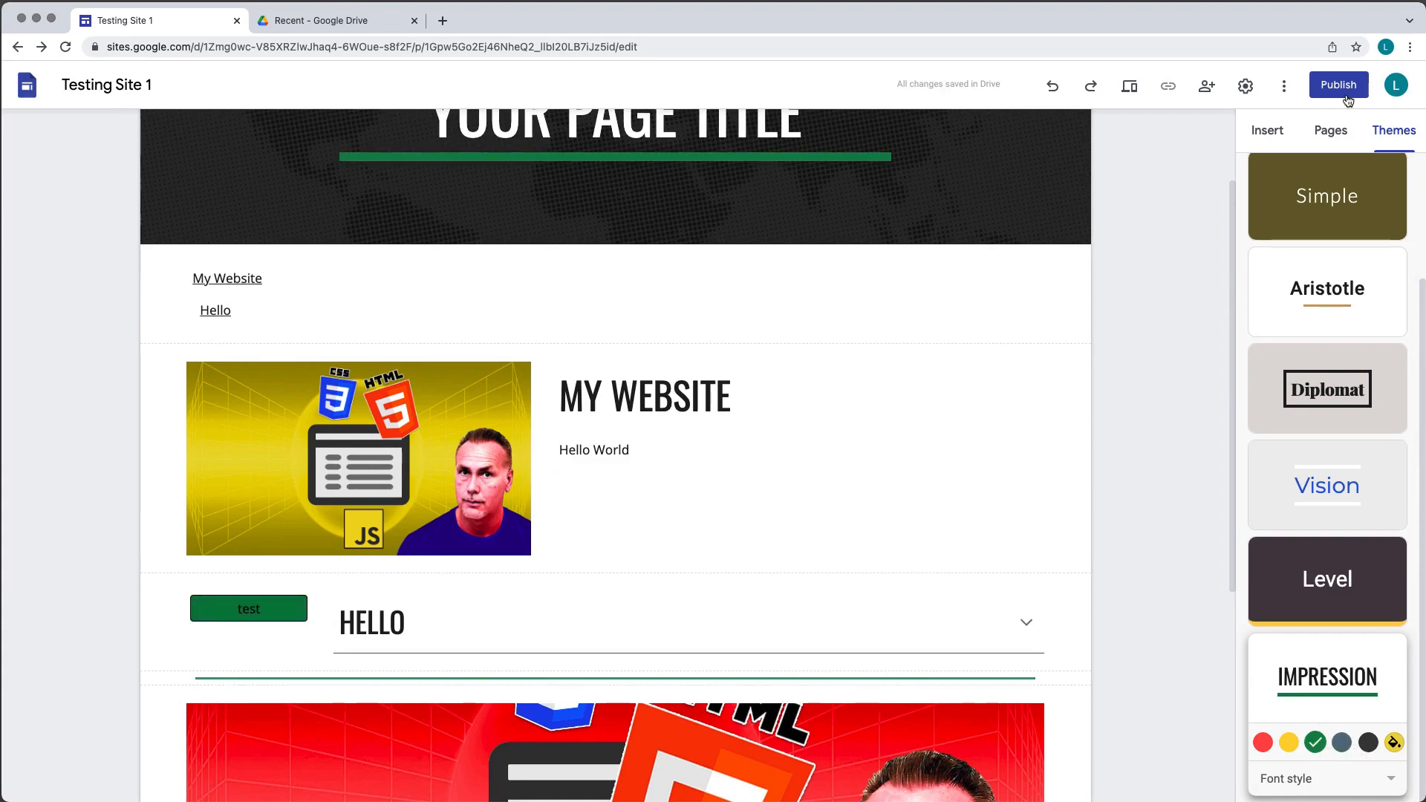
{"action": "left_click", "coordinate": [1272, 139]}
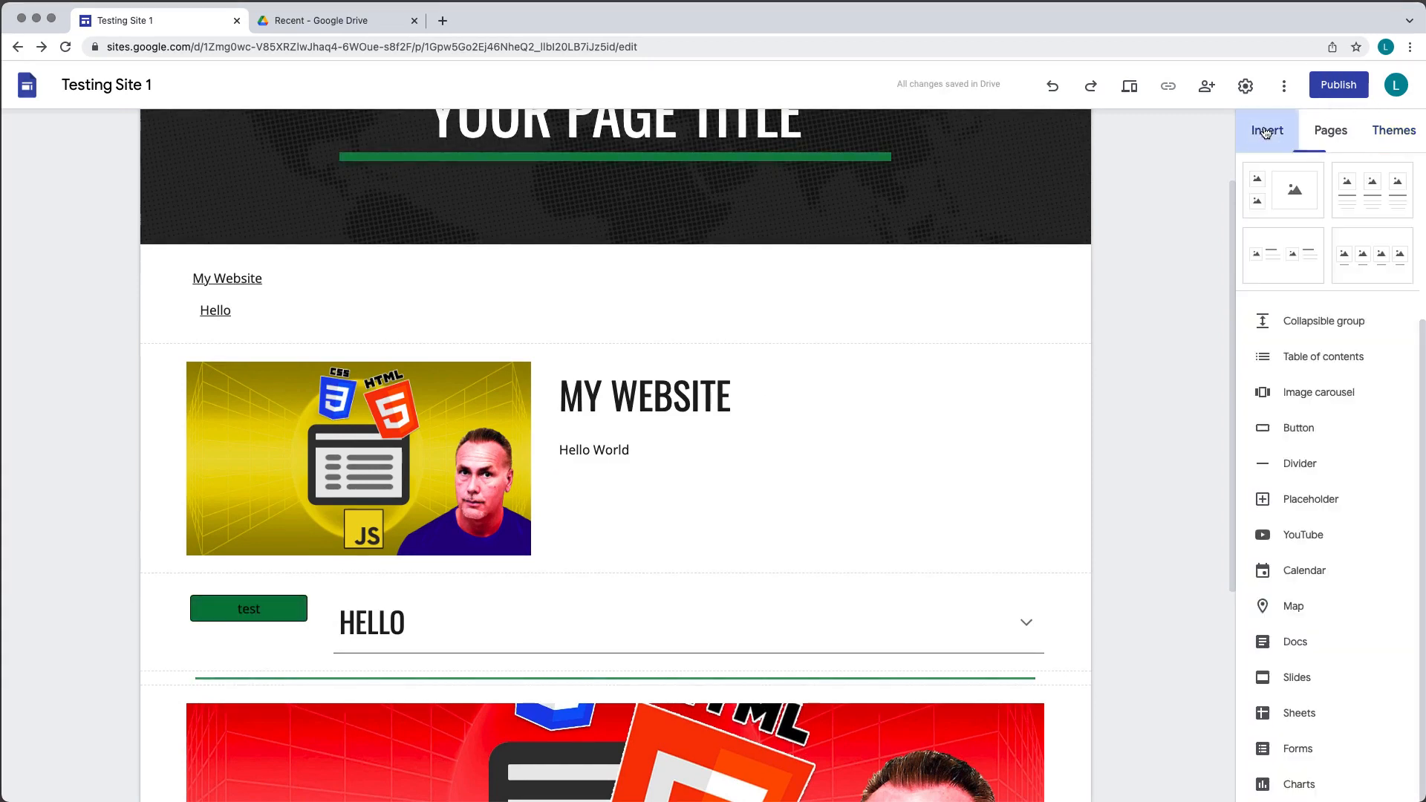
- Insert a placeholder below the divider and open its file type settings without changing them
{"action": "left_click", "coordinate": [1303, 504]}
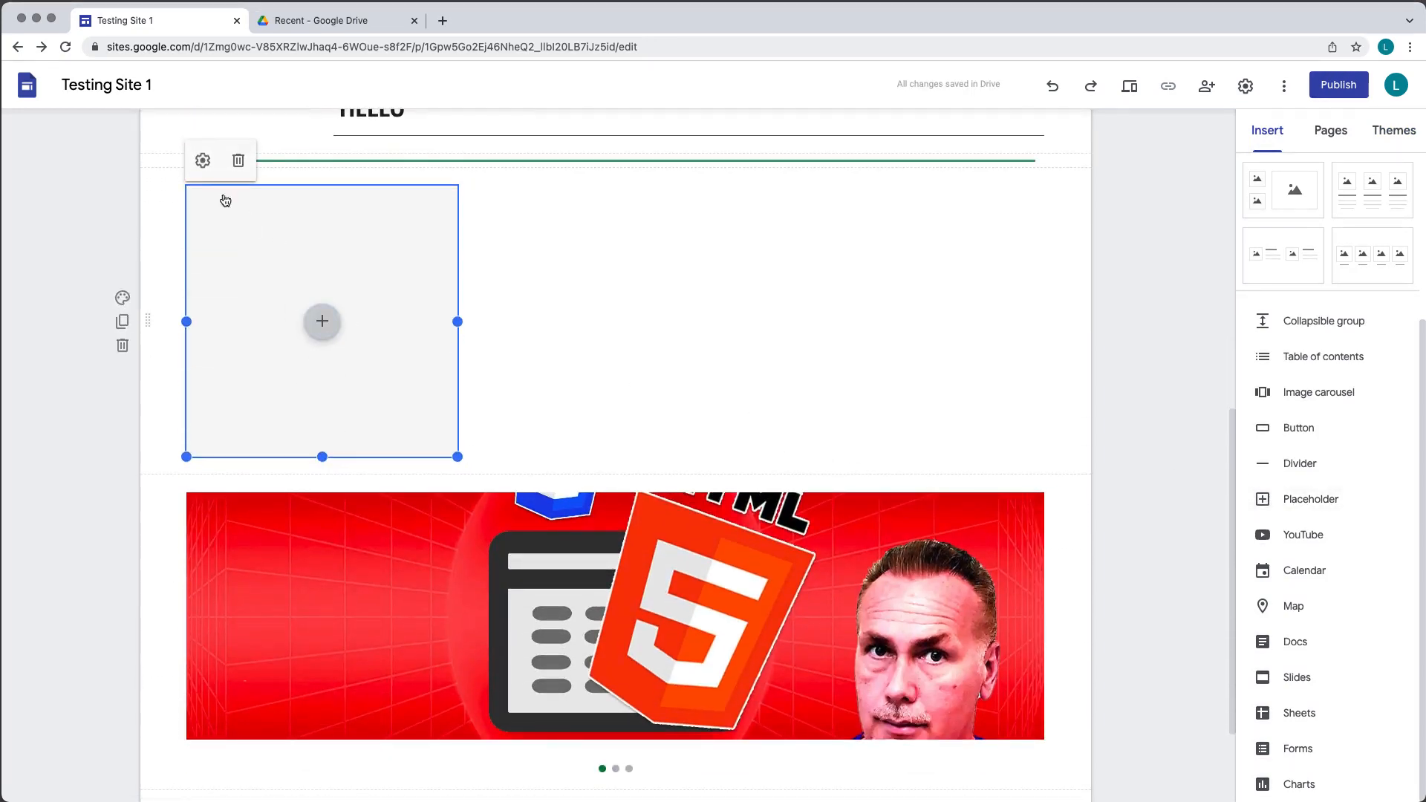
{"action": "left_click", "coordinate": [203, 162]}
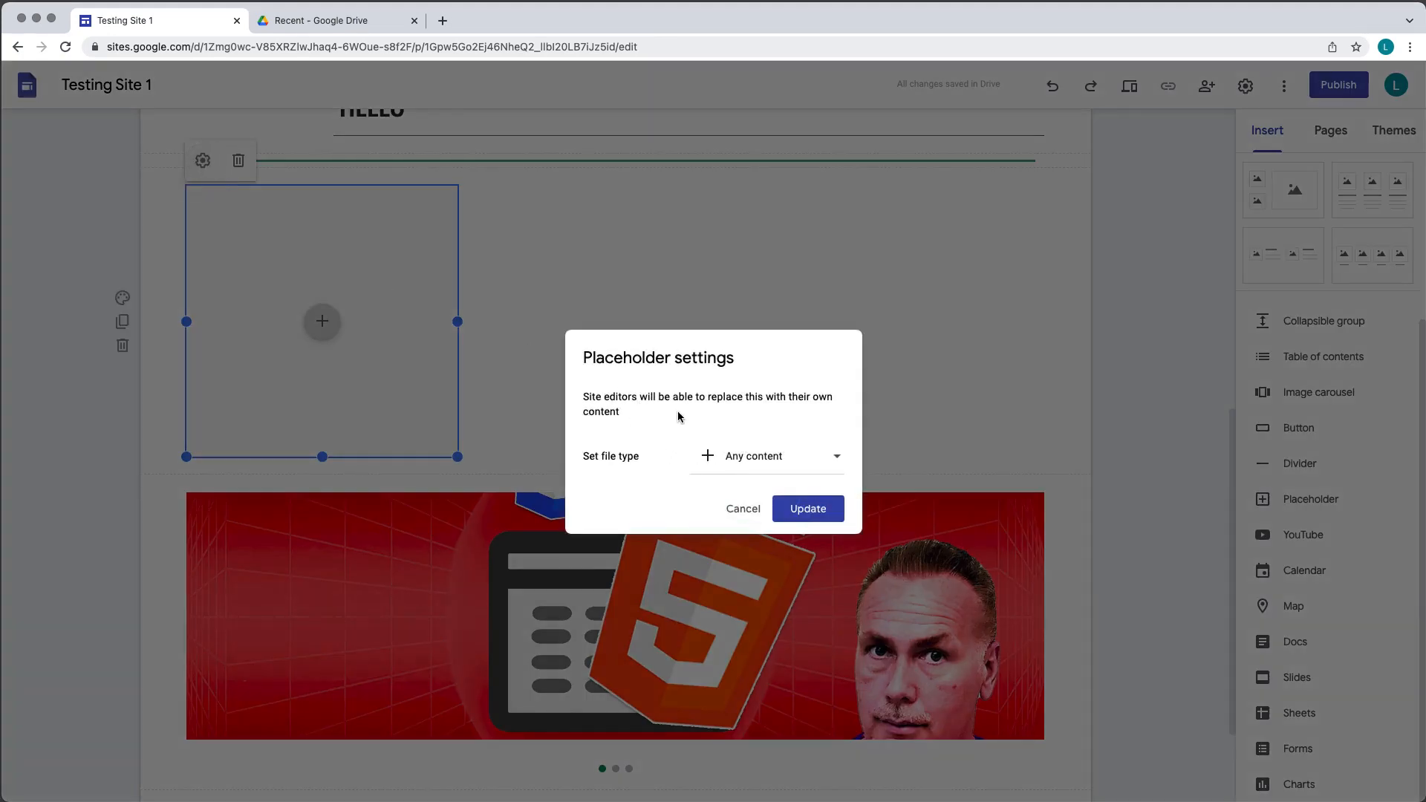
{"action": "left_click", "coordinate": [815, 455]}
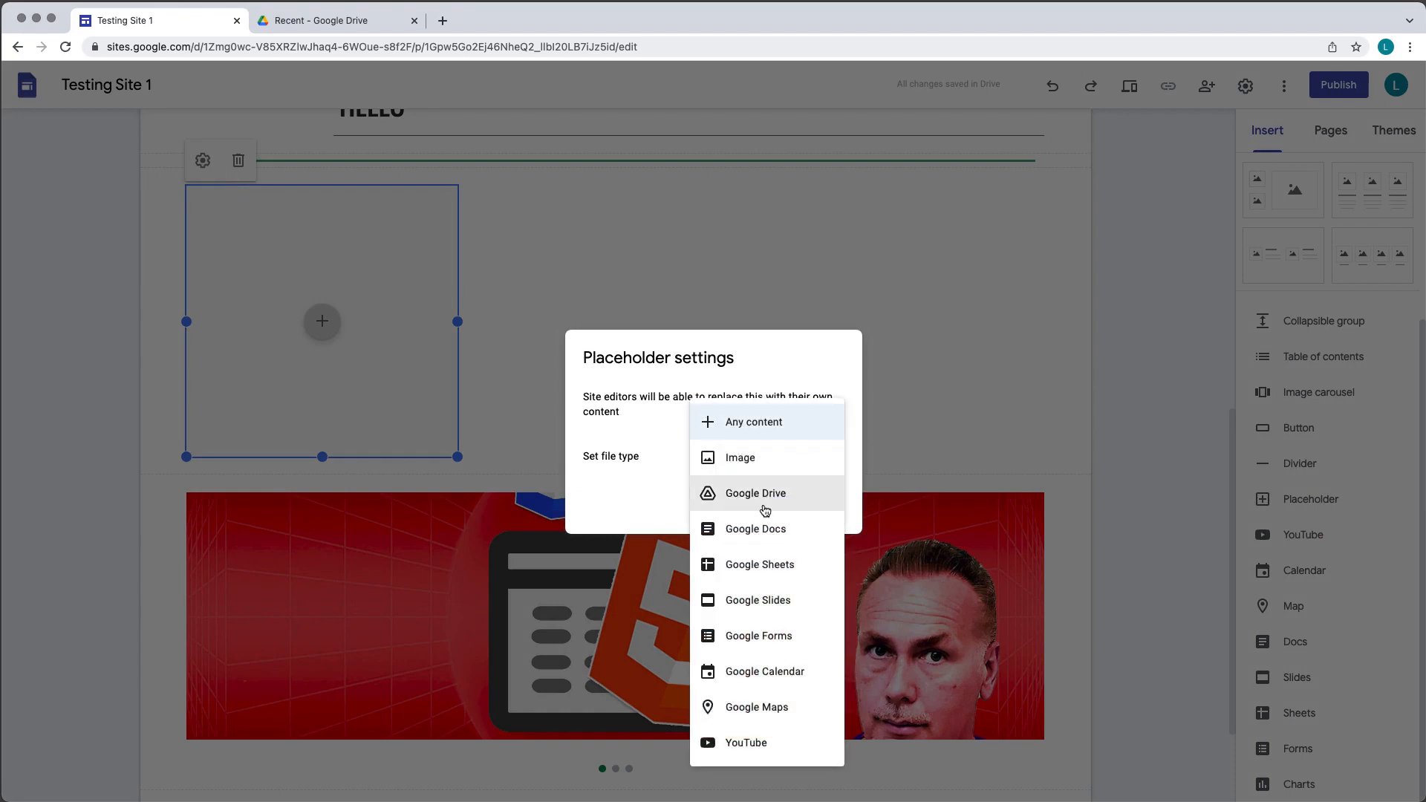
{"action": "left_click", "coordinate": [955, 371]}
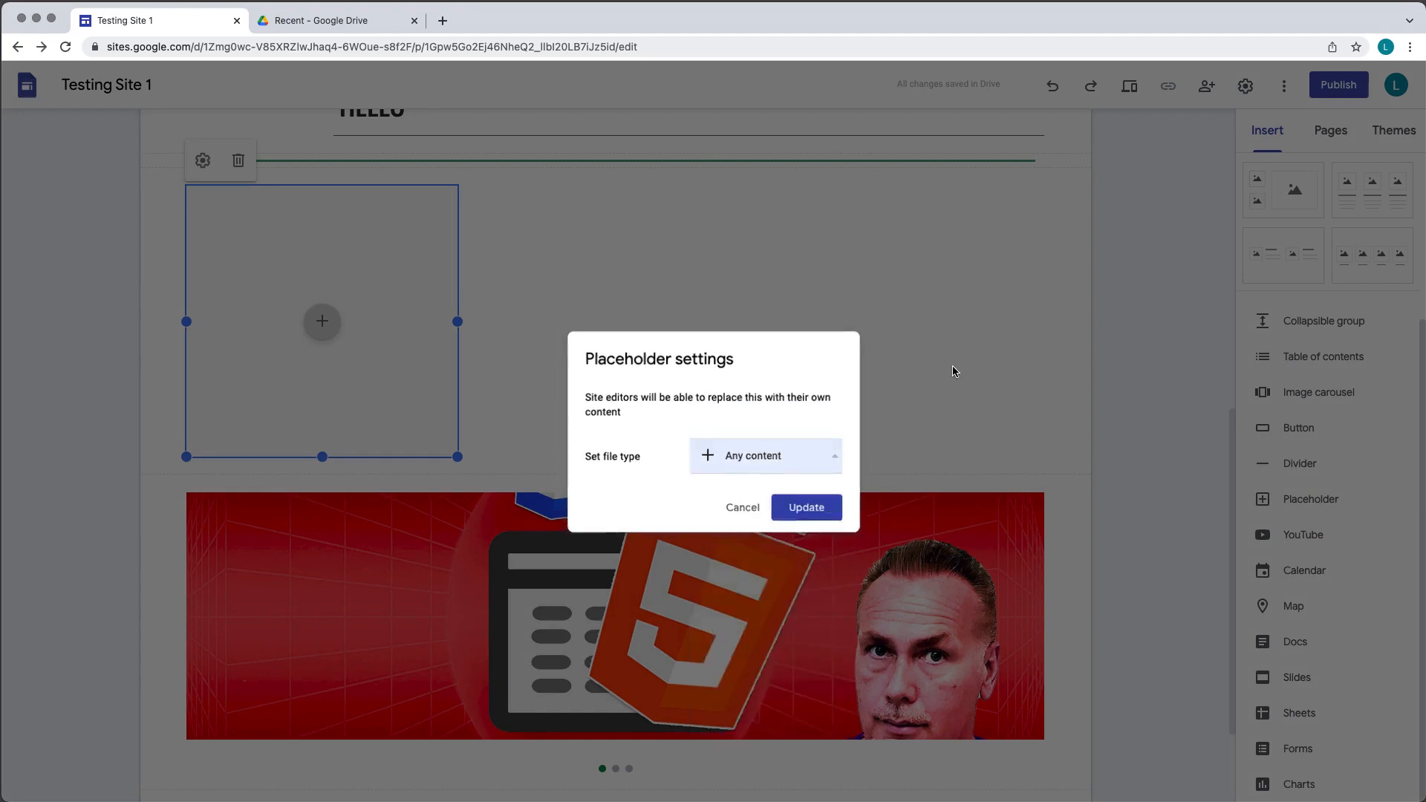
{"action": "left_click", "coordinate": [955, 370]}
- Fill the placeholder with an uploaded YouTube promo video
{"action": "left_click", "coordinate": [324, 323]}
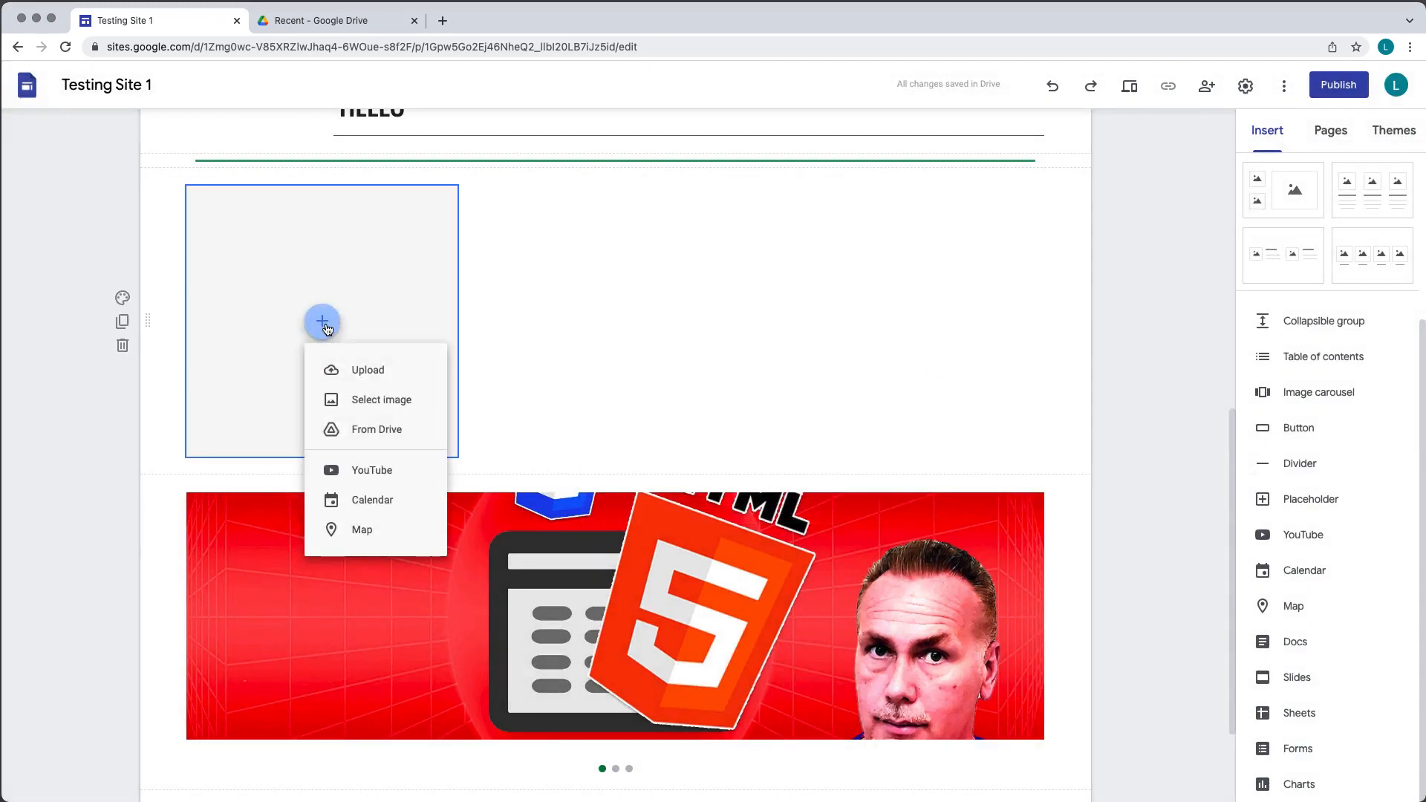
{"action": "left_click", "coordinate": [371, 469]}
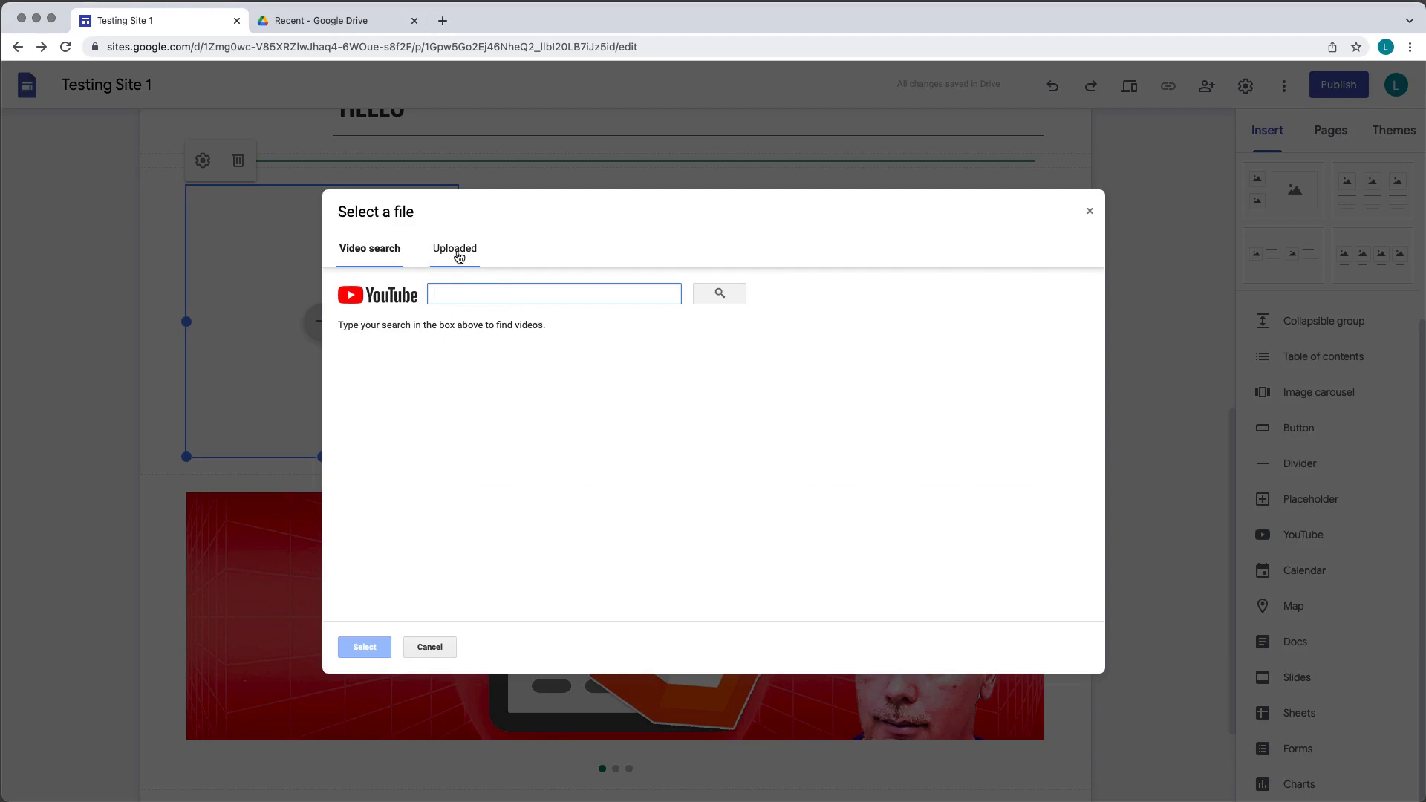
{"action": "double_click", "coordinate": [578, 505]}
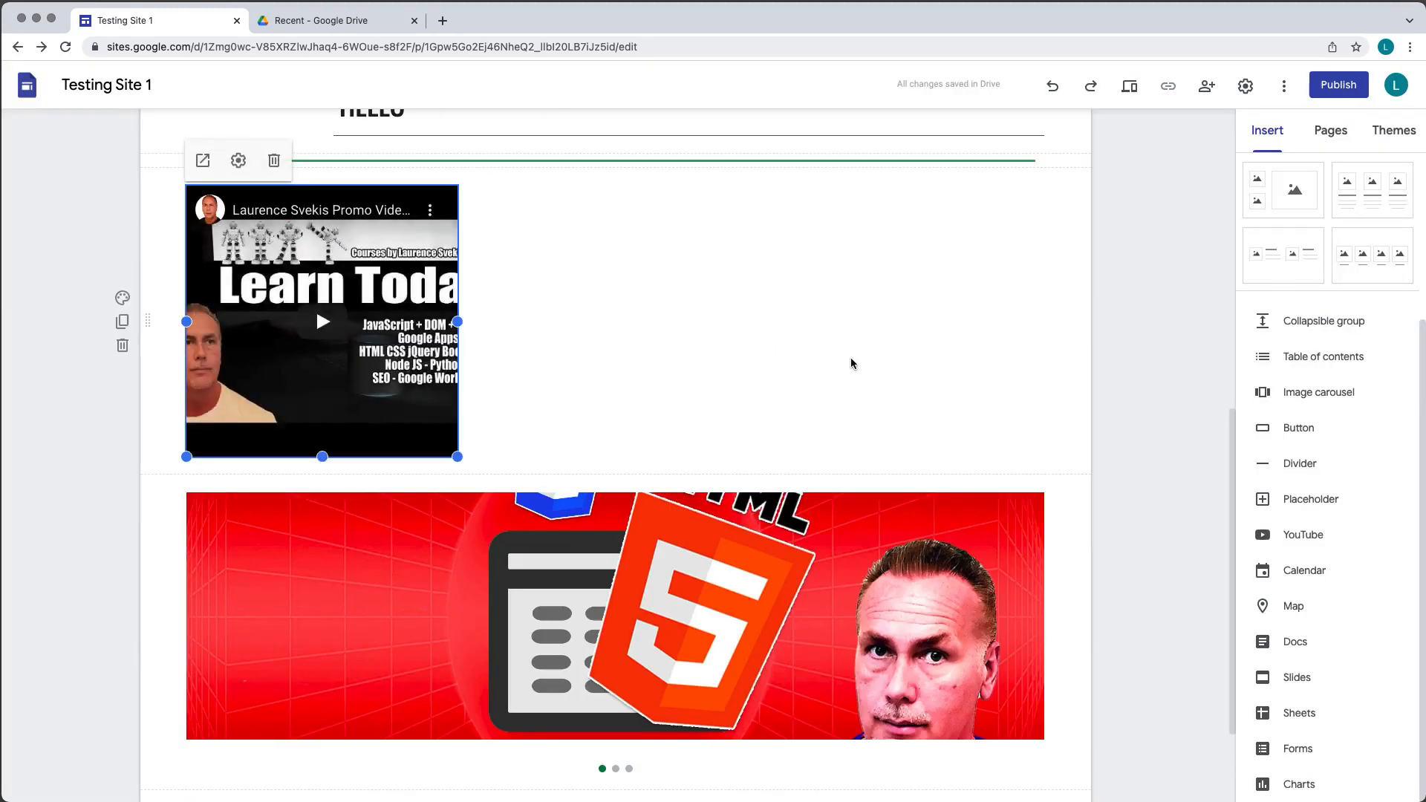
- Open the YouTube video picker and close it without selecting anything
{"action": "left_click", "coordinate": [1306, 540]}
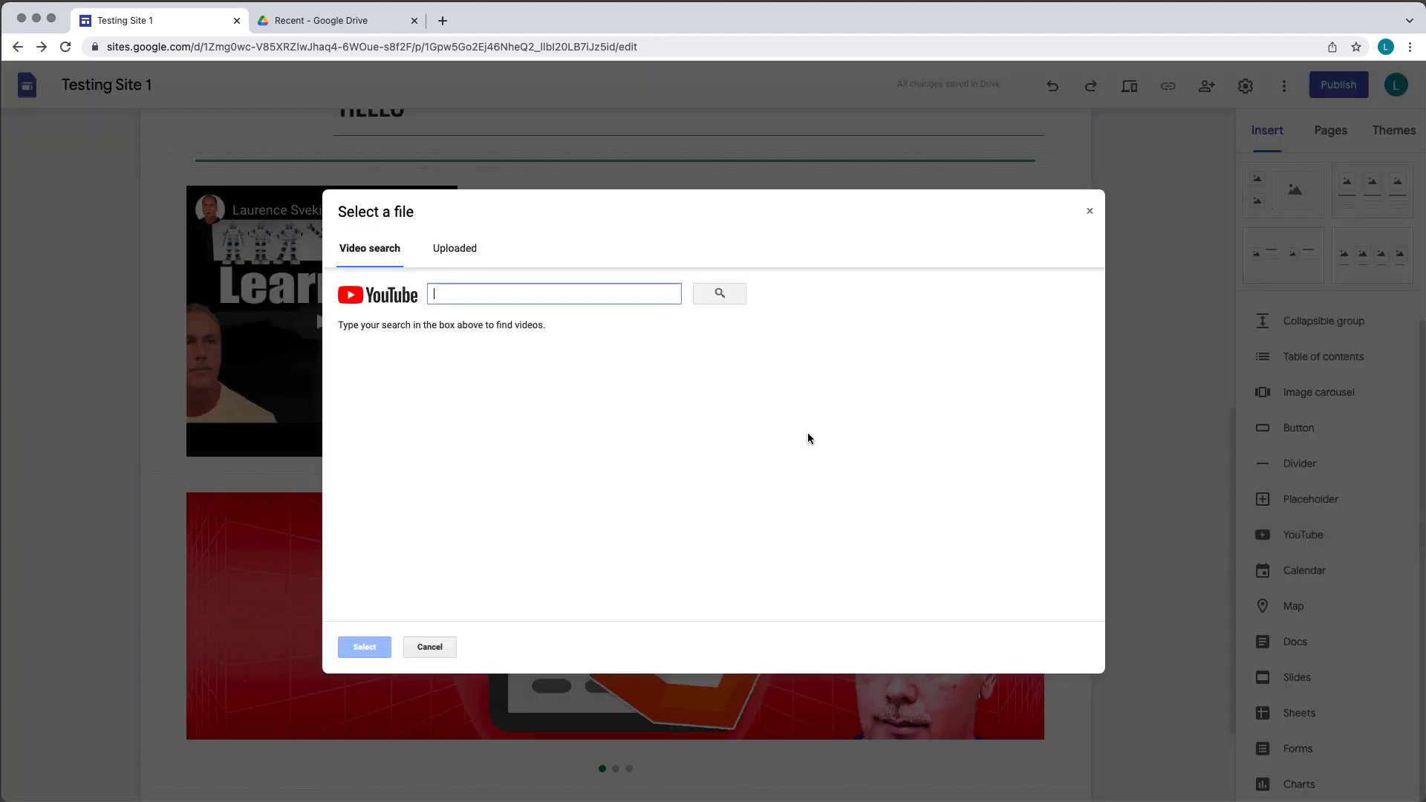
{"action": "left_click", "coordinate": [1090, 214]}
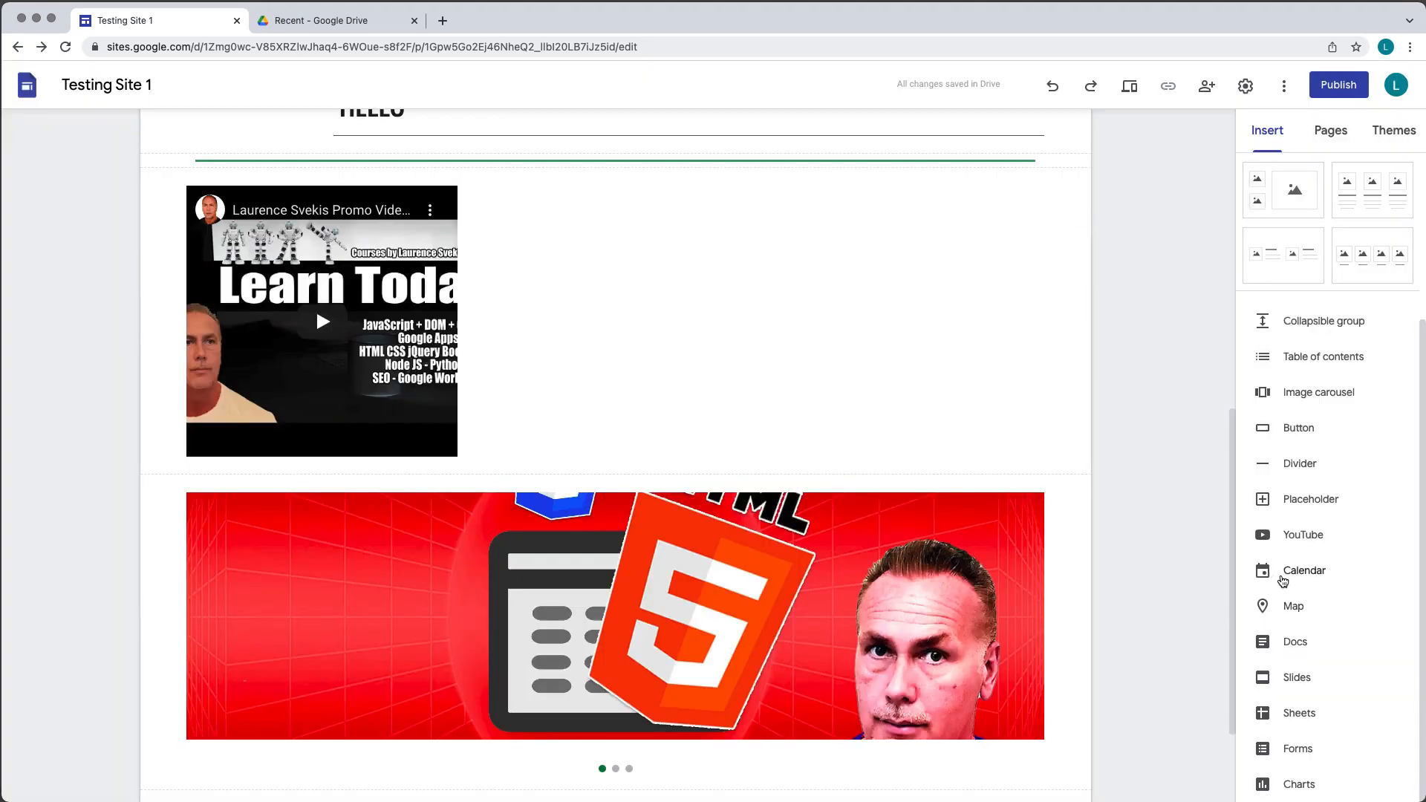
- Embed the Learning calendar on the page below the promo video
{"action": "left_click", "coordinate": [1283, 581]}
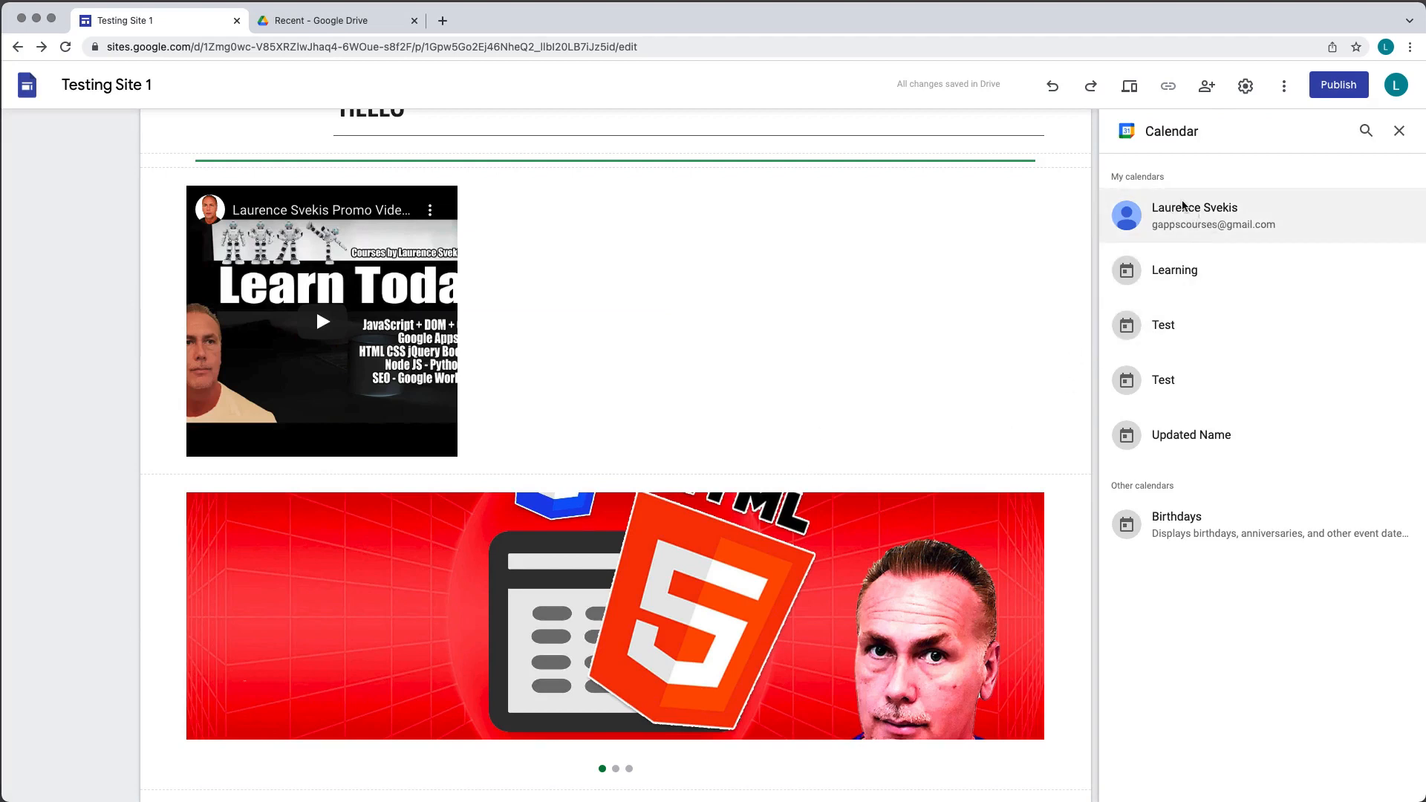
{"action": "left_click", "coordinate": [1168, 277]}
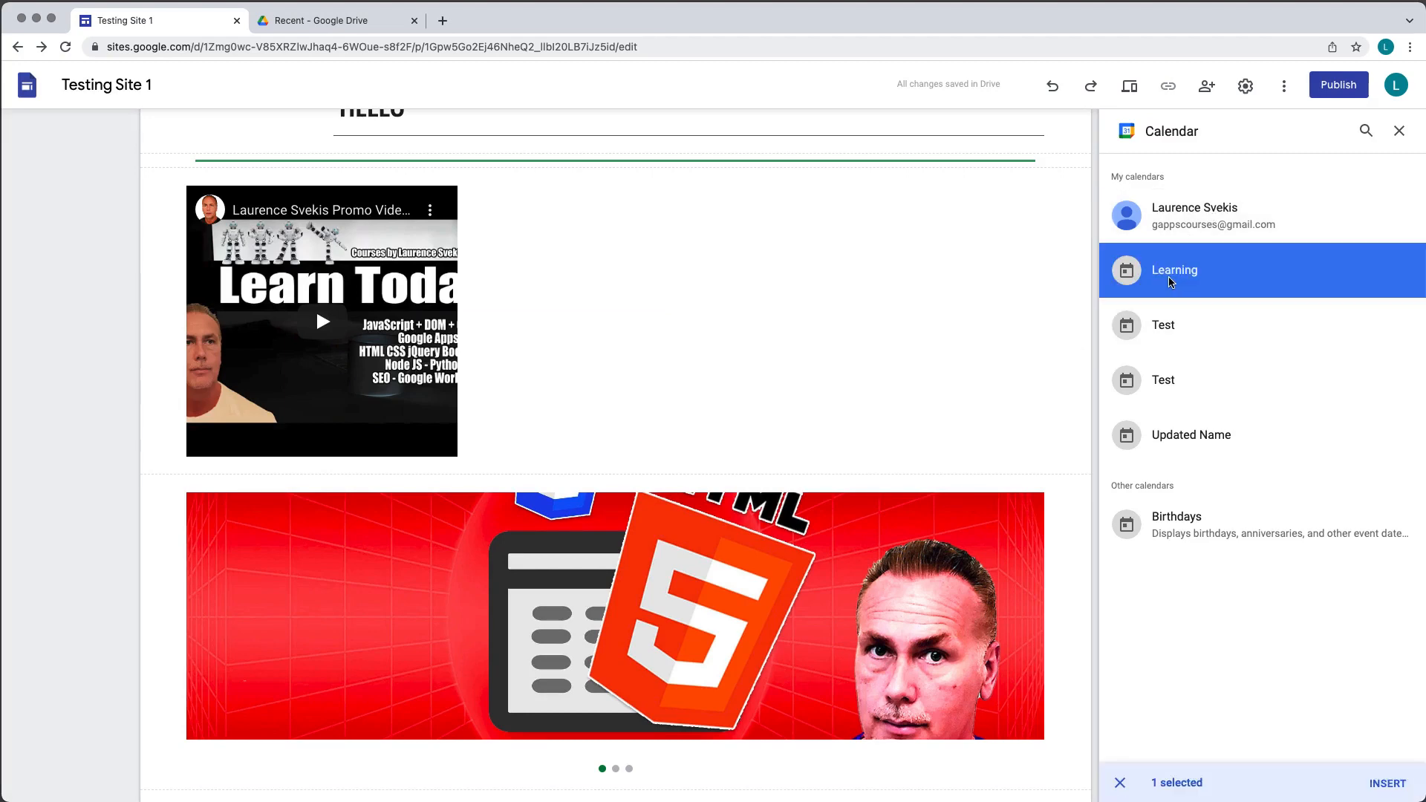
{"action": "left_click", "coordinate": [1387, 782]}
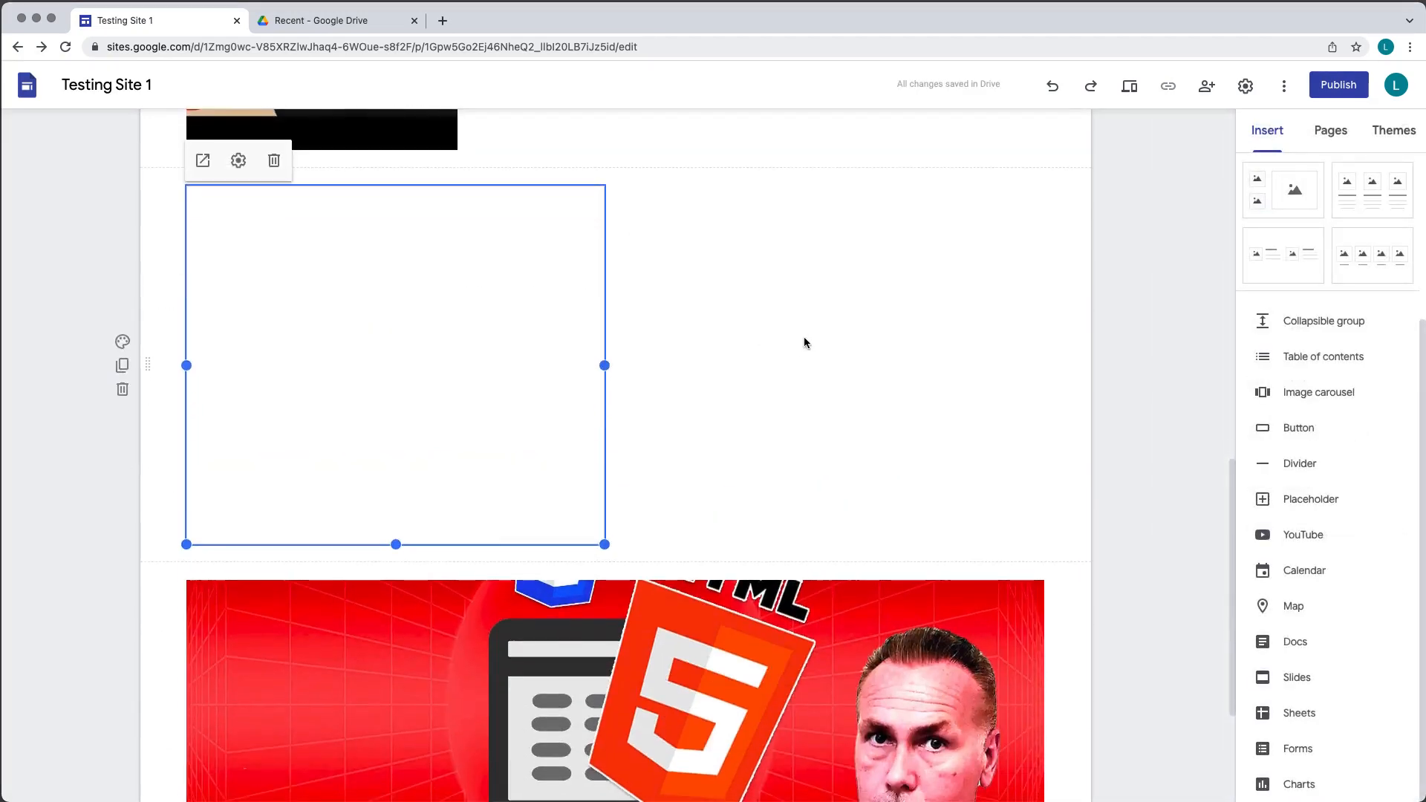
- Open the map picker, view its My Maps tab, and close it without selecting a map
{"action": "left_click", "coordinate": [1294, 606]}
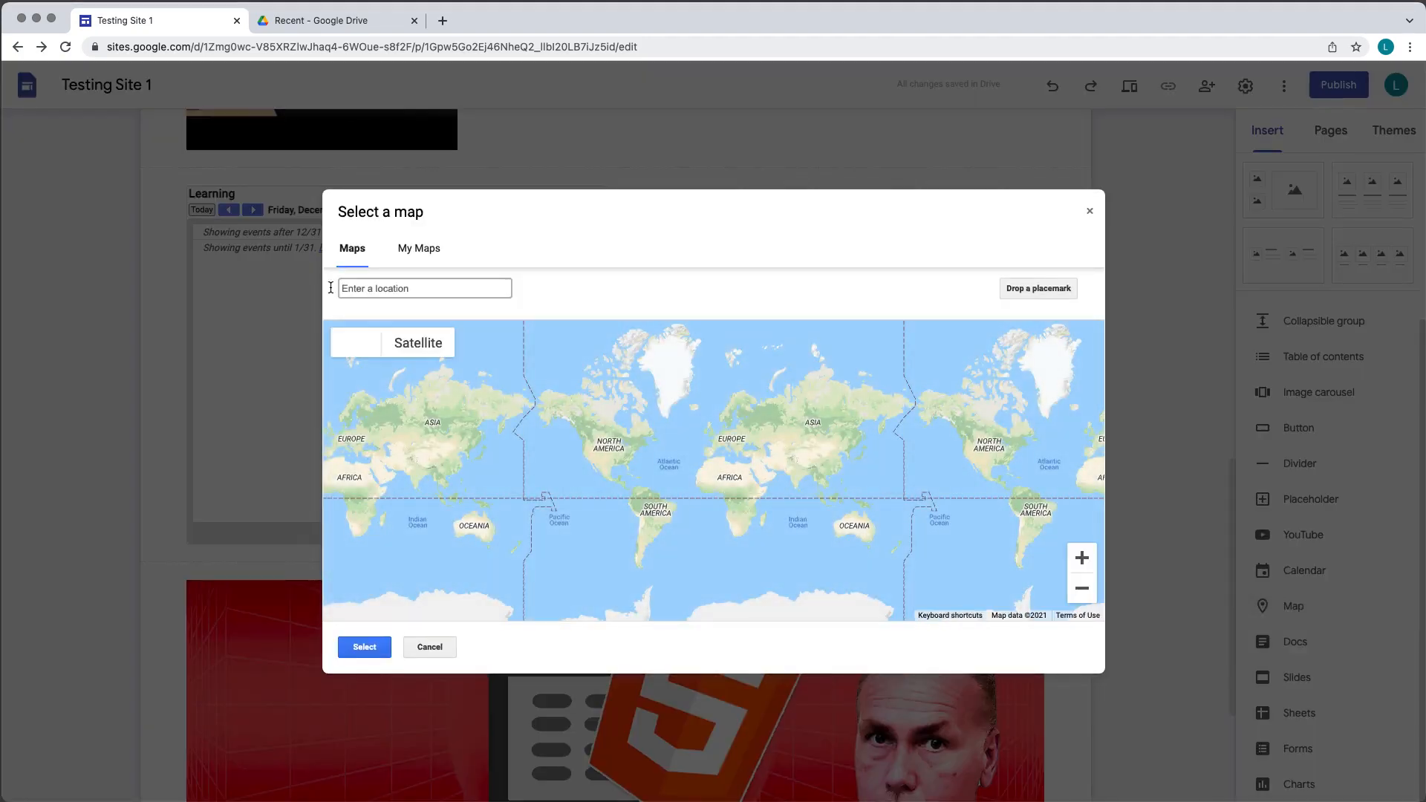
{"action": "left_click", "coordinate": [435, 250]}
{"action": "left_click", "coordinate": [1084, 213]}
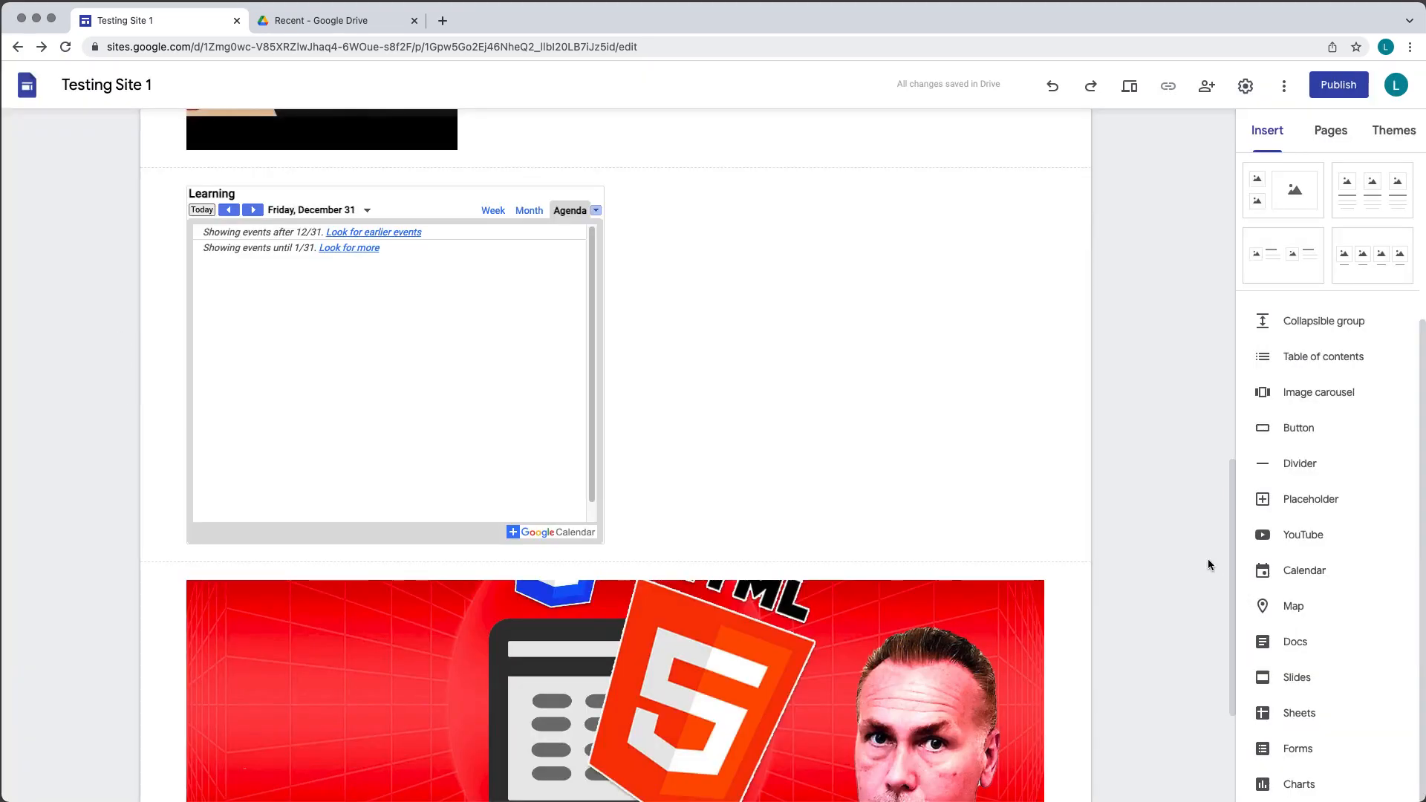
- Embed the Google Doc named Template below the calendar
{"action": "left_click", "coordinate": [1297, 643]}
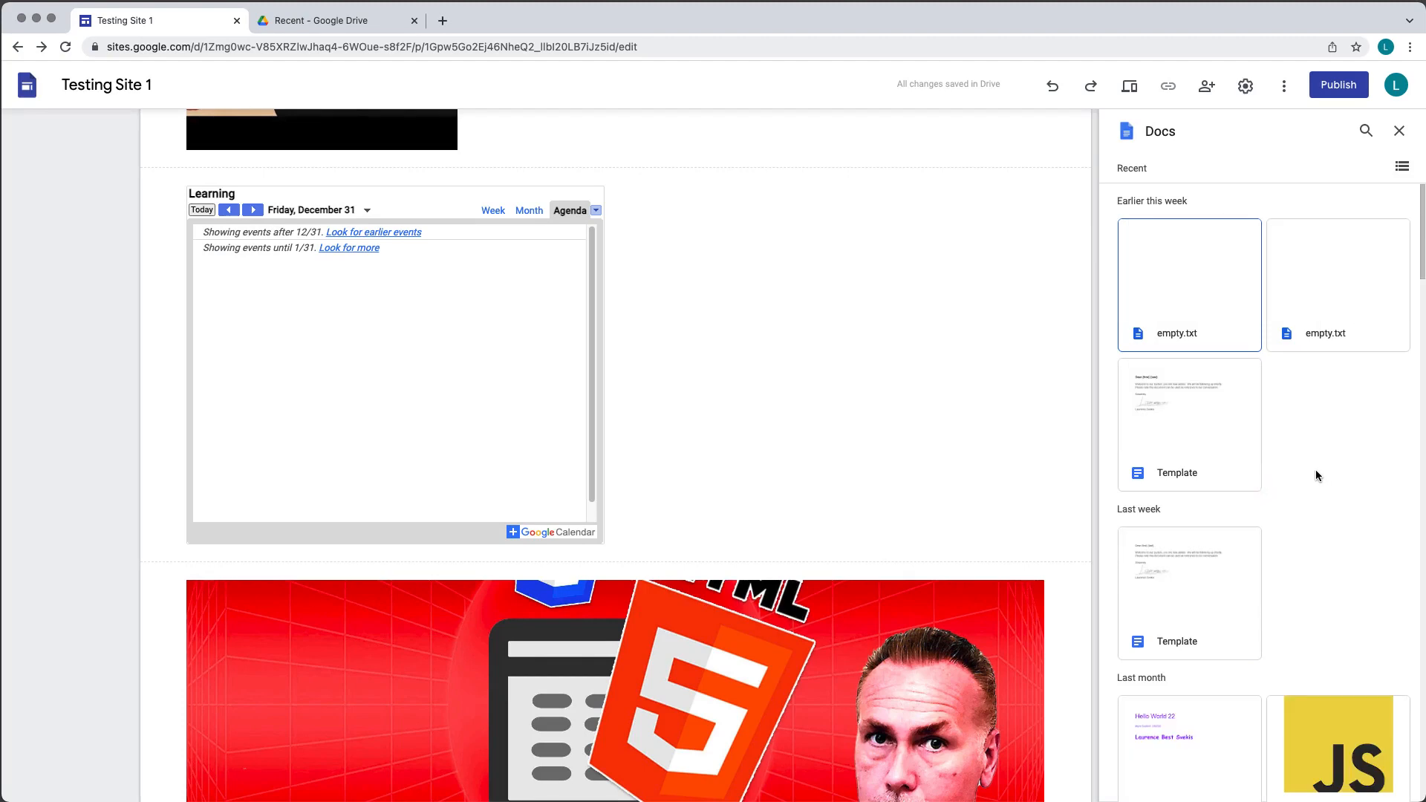
{"action": "left_click", "coordinate": [1180, 421]}
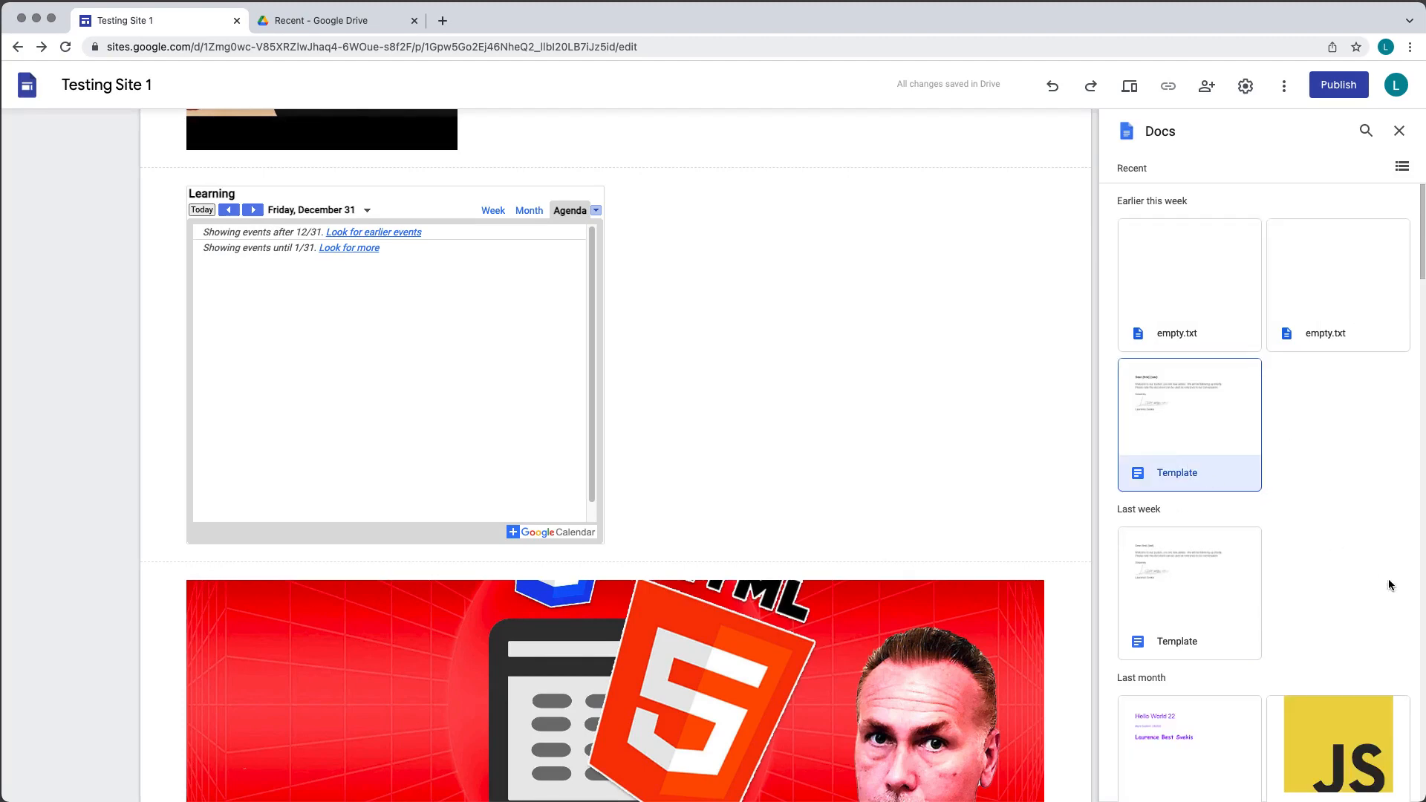
{"action": "left_click", "coordinate": [1378, 780]}
- Insert a chart from the Sheets Tester spreadsheet into the page
{"action": "scroll", "coordinate": [566, 349], "scroll_direction": "up", "scroll_amount": 5}
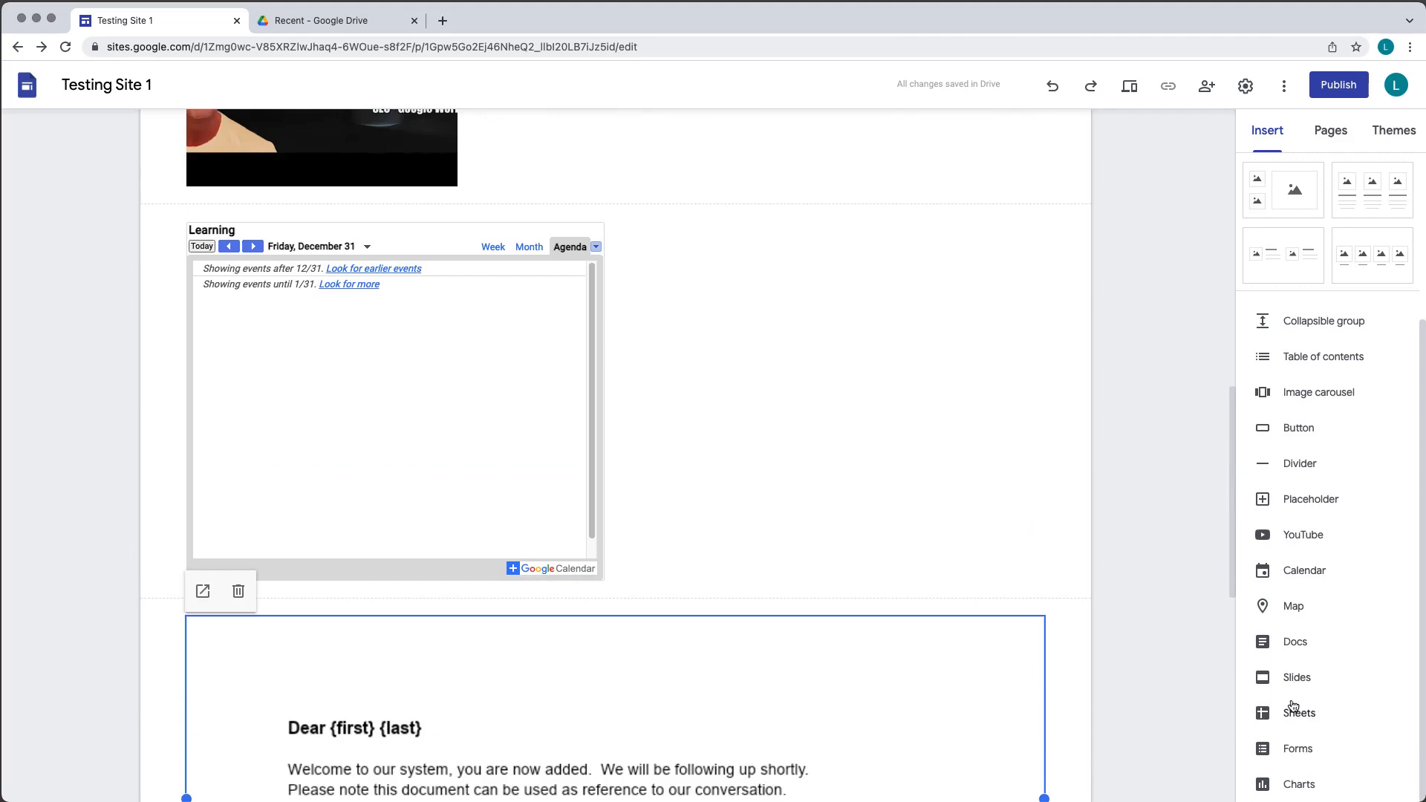
{"action": "left_click", "coordinate": [1300, 785]}
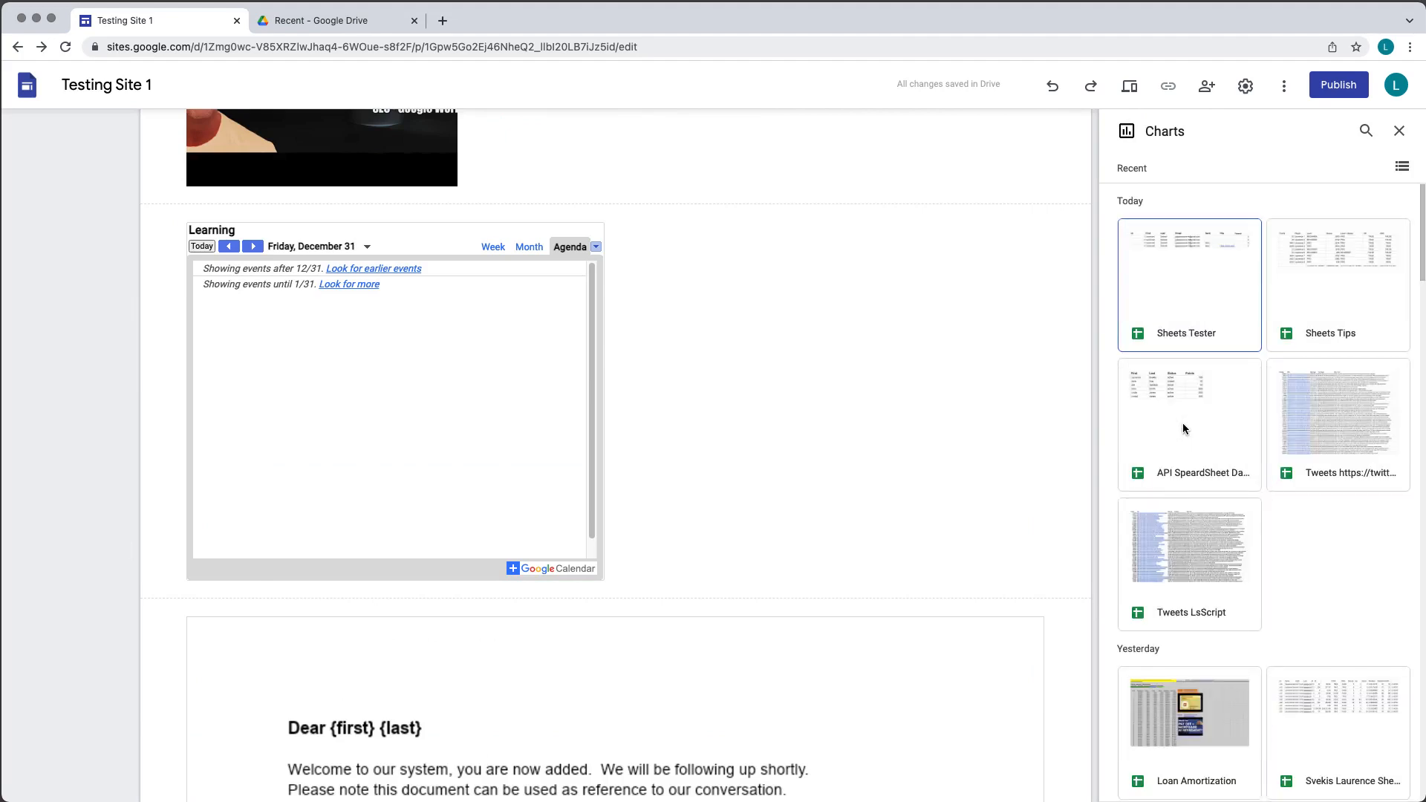
{"action": "scroll", "coordinate": [1181, 450], "scroll_direction": "down", "scroll_amount": 10}
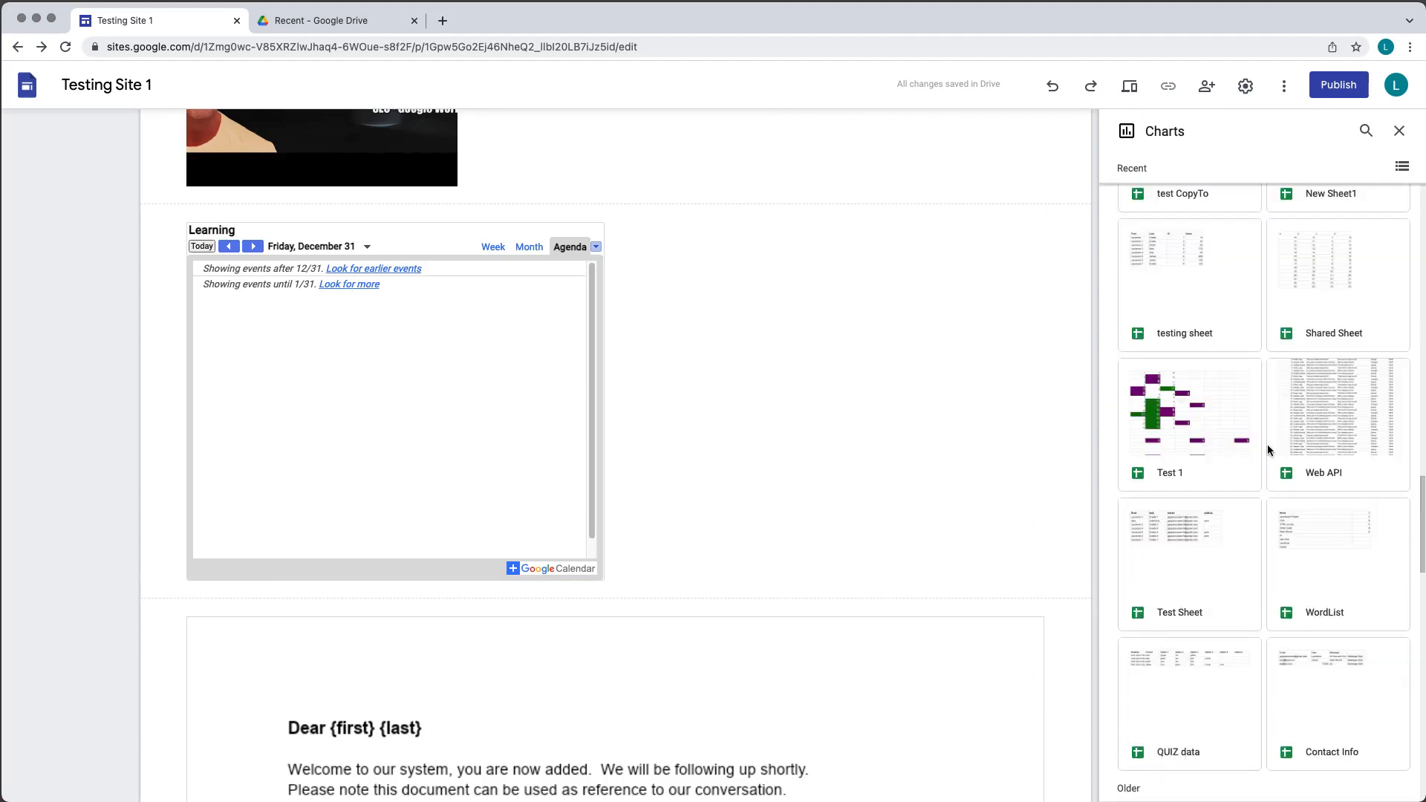
{"action": "scroll", "coordinate": [1267, 443], "scroll_direction": "up", "scroll_amount": 10}
{"action": "left_click", "coordinate": [1189, 297]}
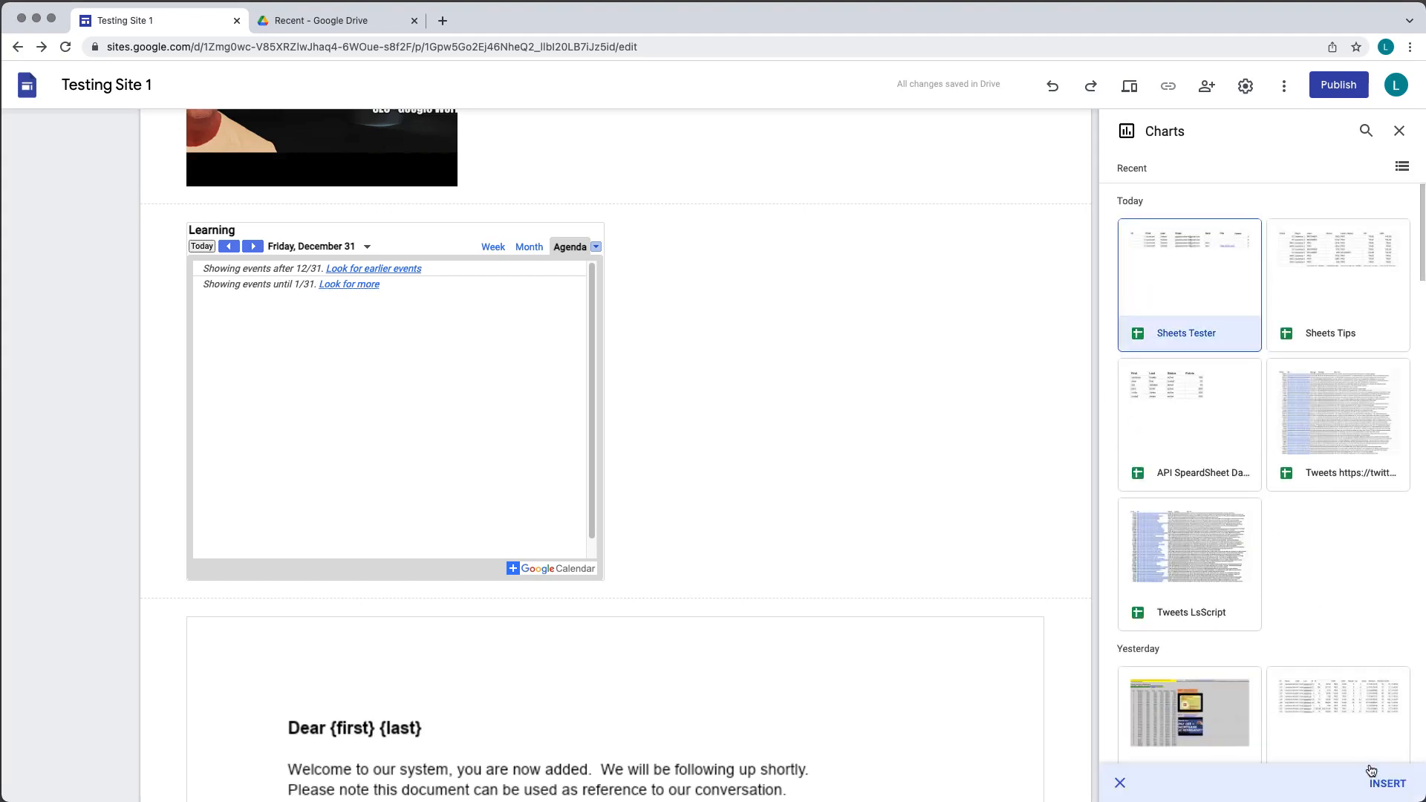
{"action": "left_click", "coordinate": [1378, 784]}
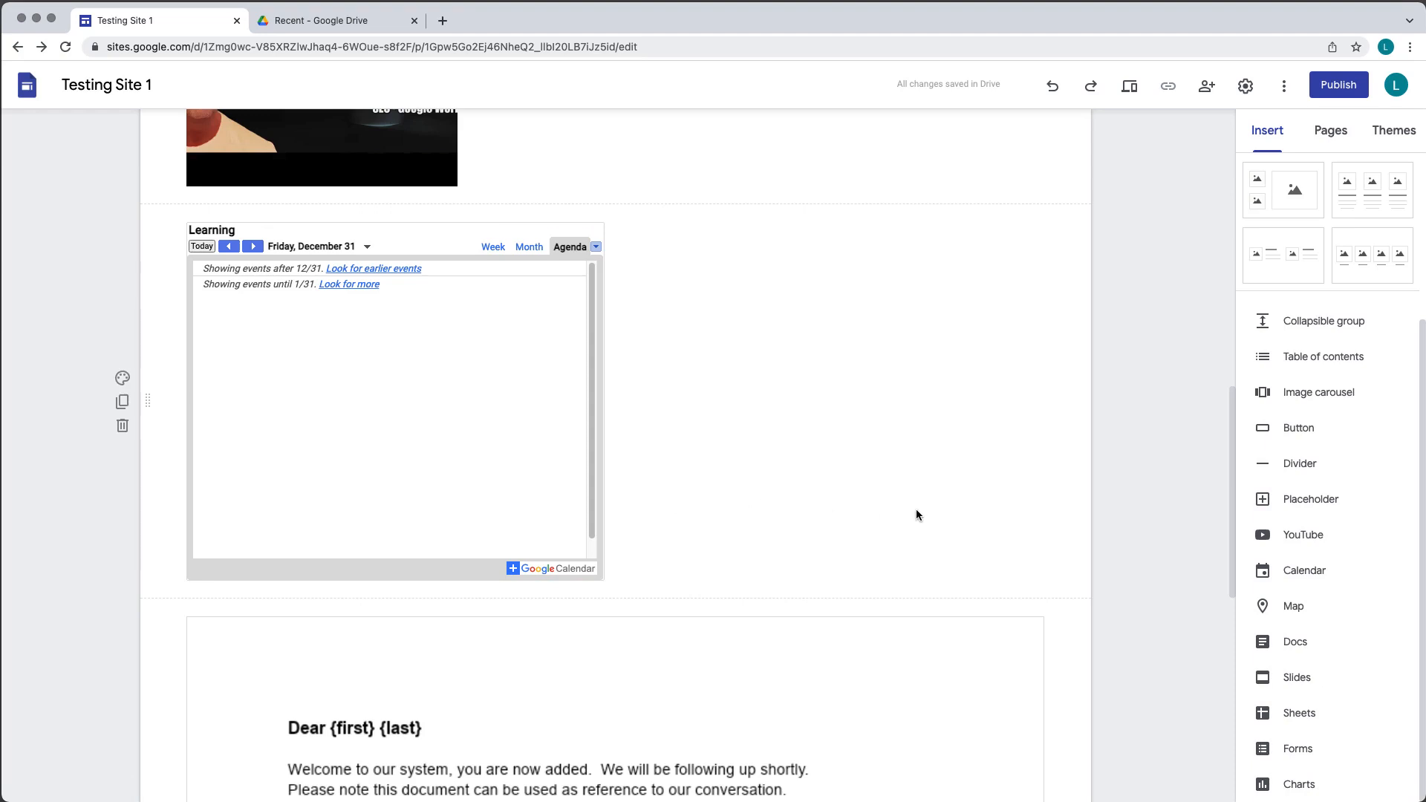
{"action": "scroll", "coordinate": [916, 512], "scroll_direction": "up", "scroll_amount": 8}
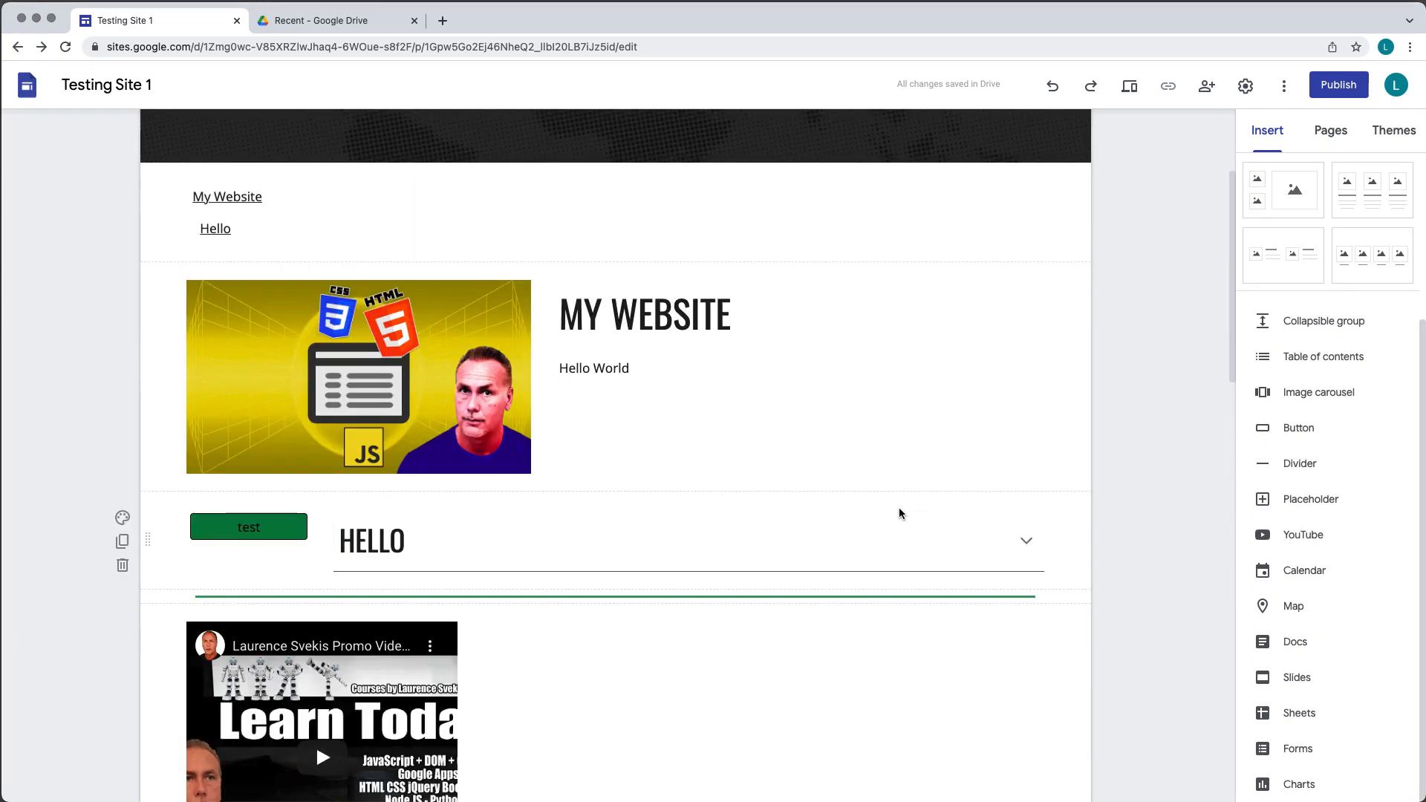